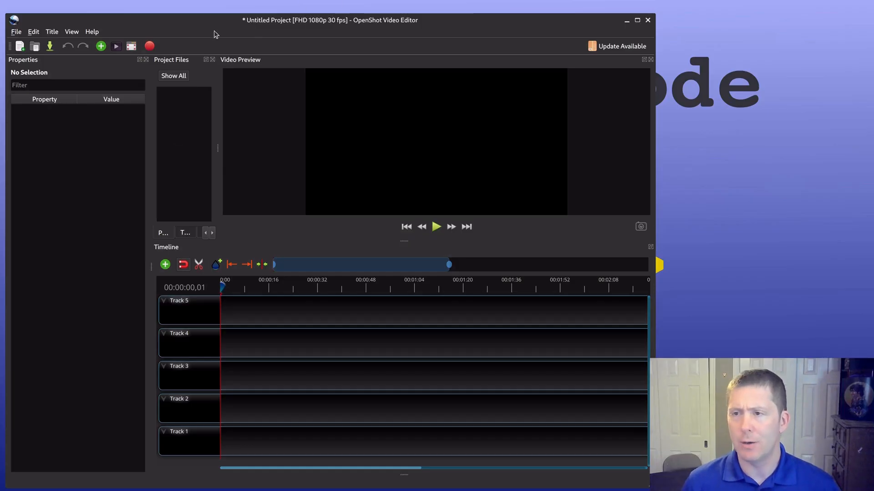
Step: Start importing files and browse to the ScreencastRaw folder on the md4nvme drive
key("ctrl+f")
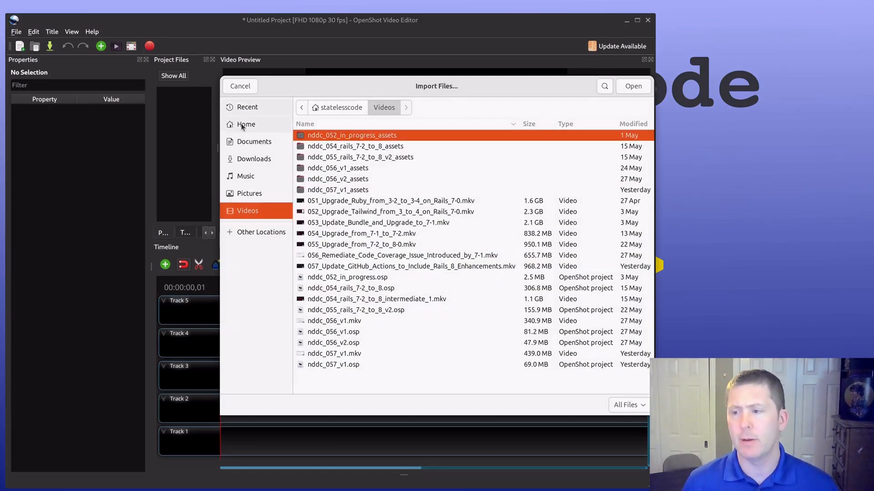
left_click(240, 234)
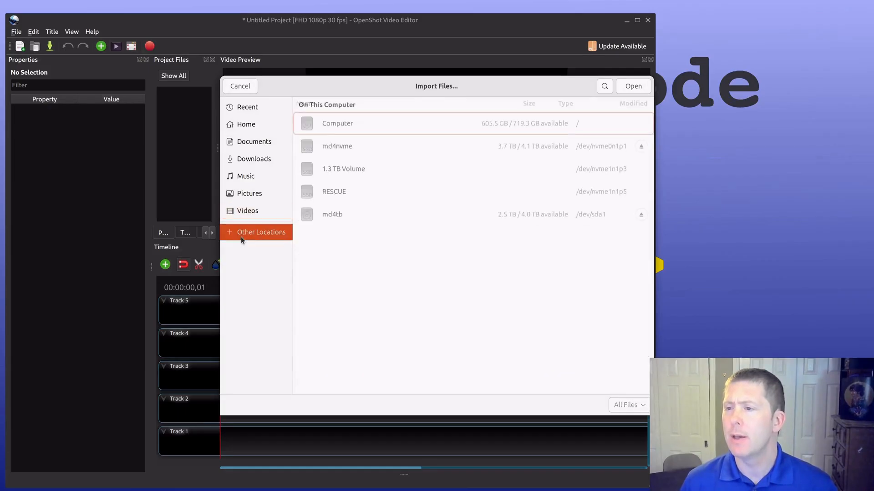
left_click(342, 147)
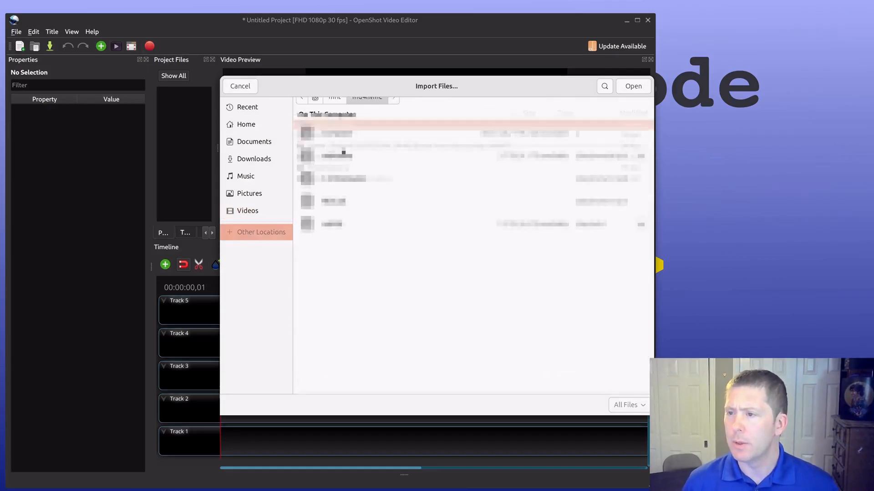
left_click(323, 169)
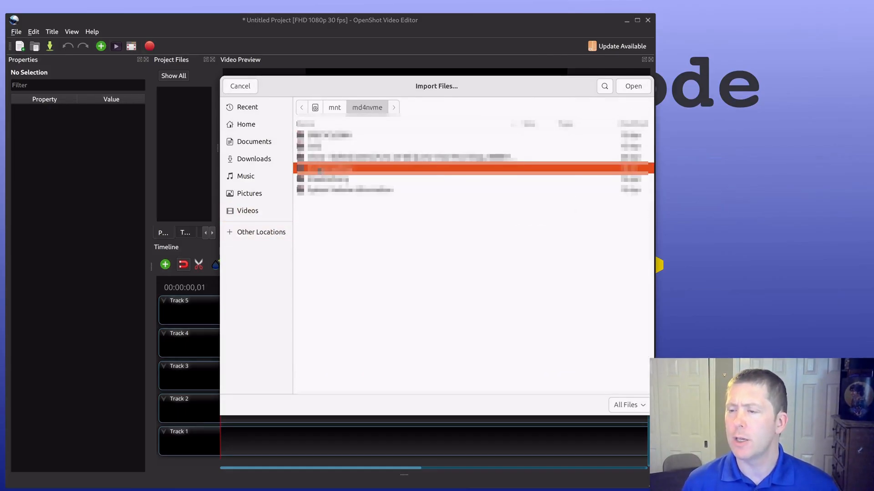
double_click(322, 170)
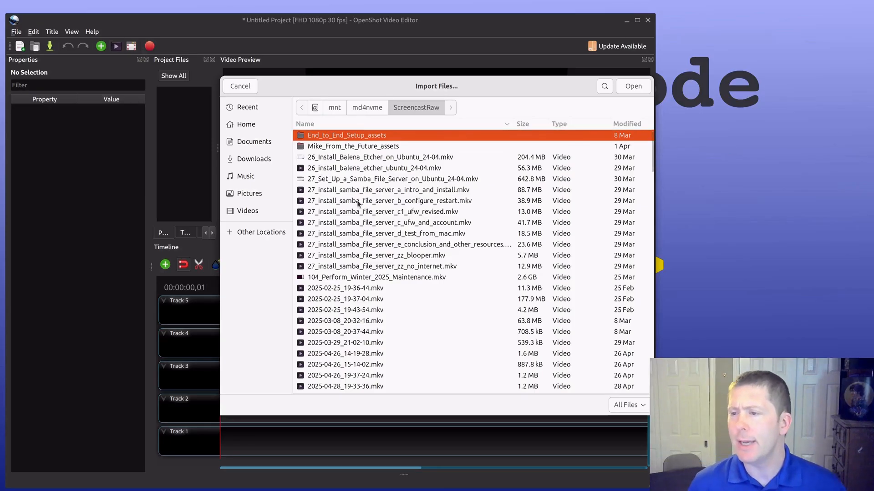
Step: Select the eight recordings from nddc_058a_intro_most_of_work.mkv through nddc_058h_finish_up.mkv for import
scroll(335, 223, "down", 5)
scroll(341, 231, "down", 2)
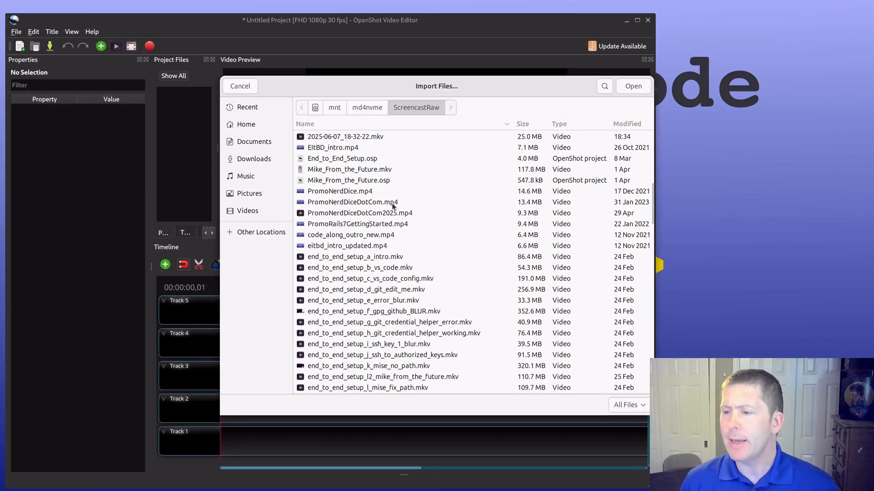
scroll(392, 203, "down", 6)
scroll(394, 202, "down", 4)
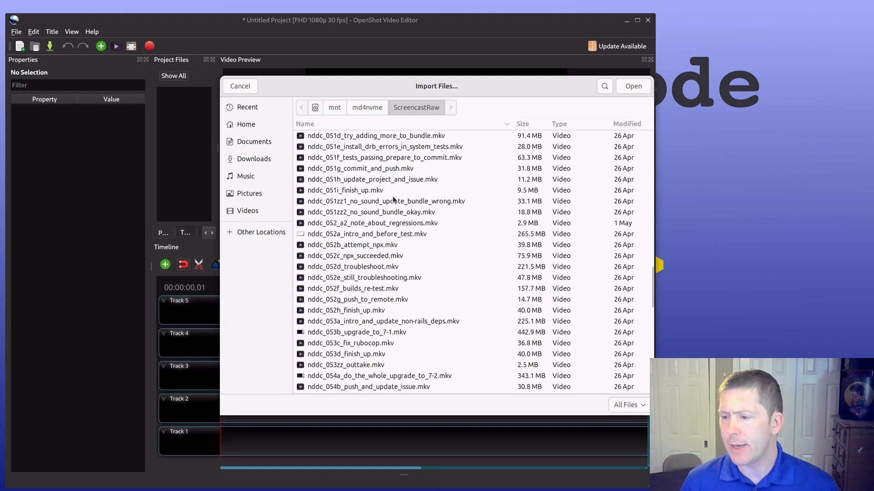
scroll(394, 200, "down", 9)
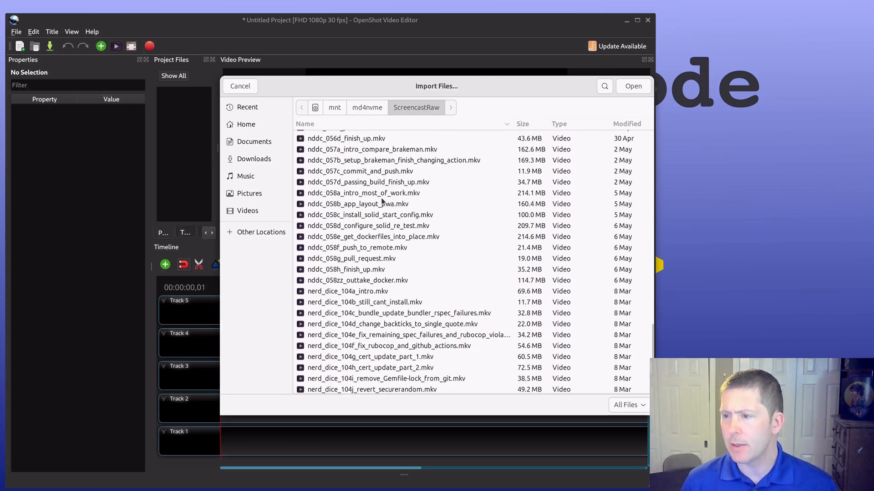
left_click_drag(380, 197, 366, 273)
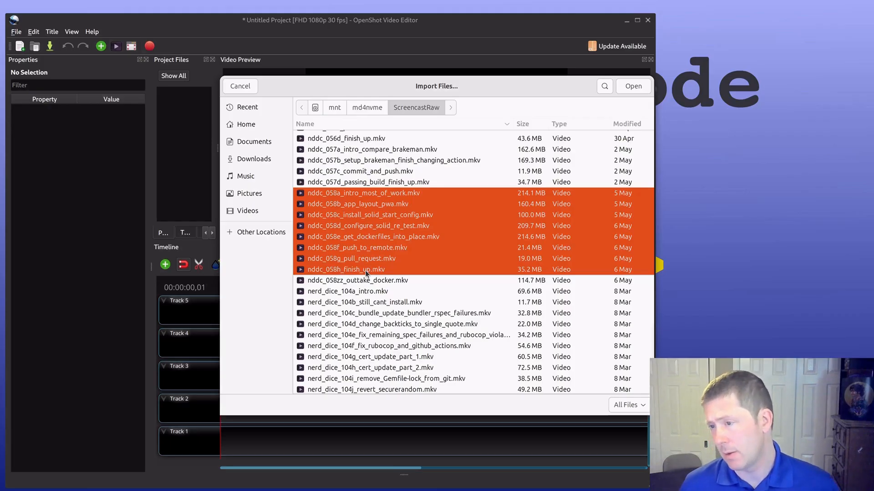
Step: Add sc_no_sing_intro.mp4 and nerd_dice_dot_com_outro_2025.mp4 to the import selection
scroll(351, 259, "down", 5)
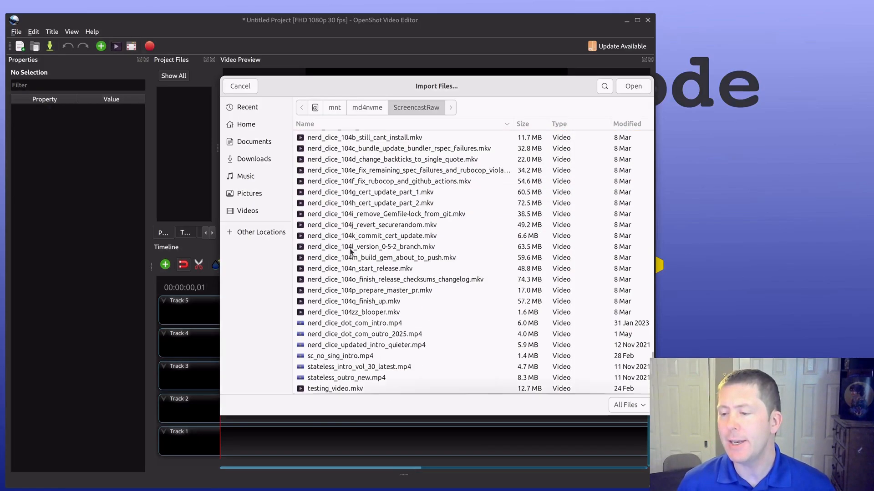
scroll(361, 277, "up", 5)
scroll(364, 281, "down", 5)
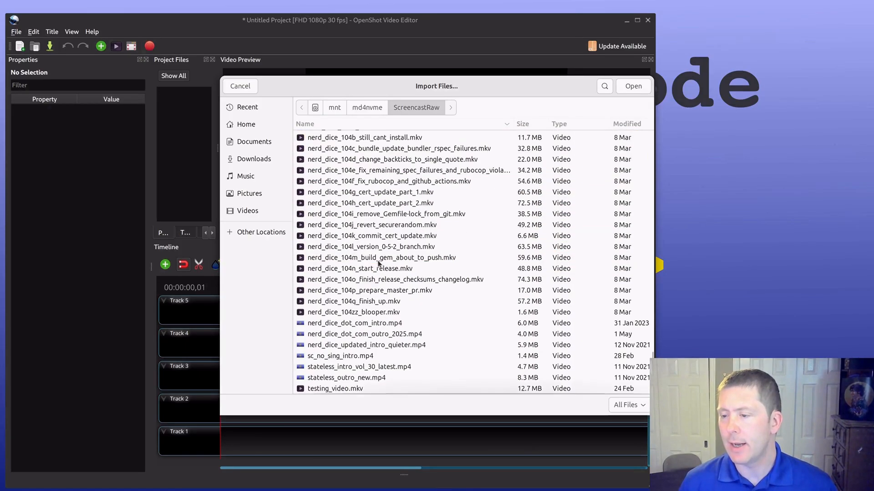
left_click(331, 357)
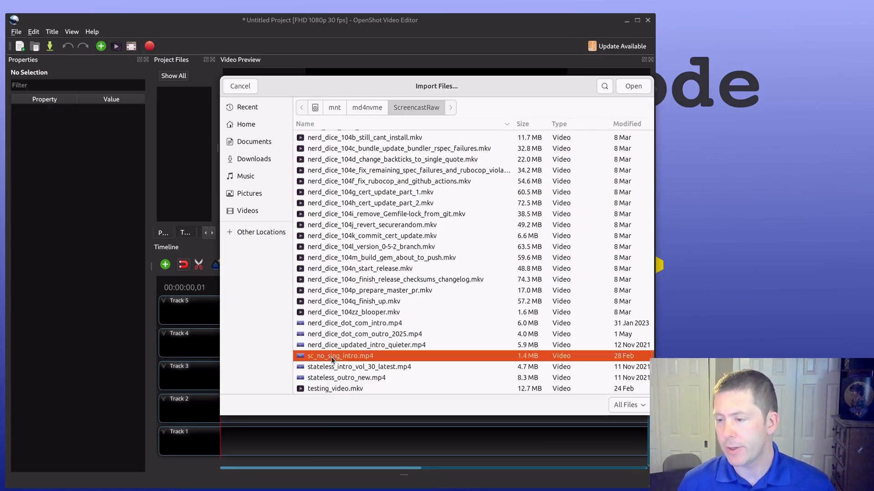
left_click(368, 334, "ctrl")
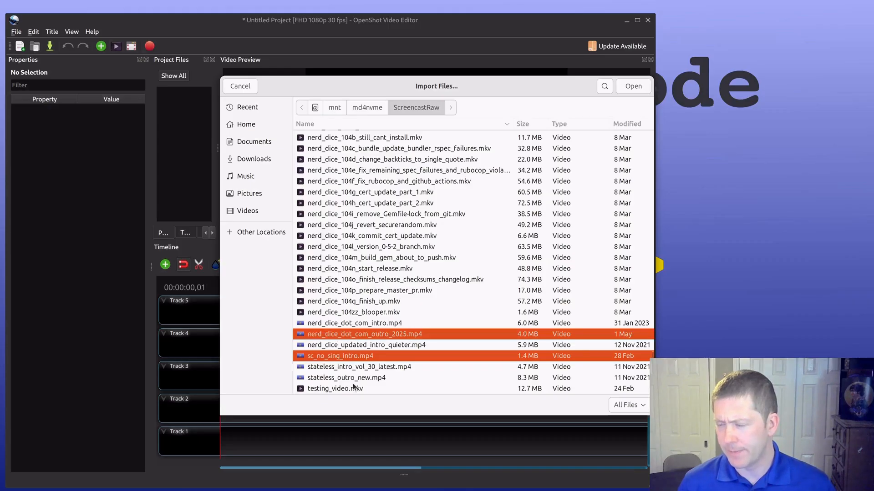
Step: Add PromoNerdDiceDotCom2025.mp4 to the selection and import all the selected files into the project
scroll(380, 291, "up", 15)
scroll(380, 291, "up", 15)
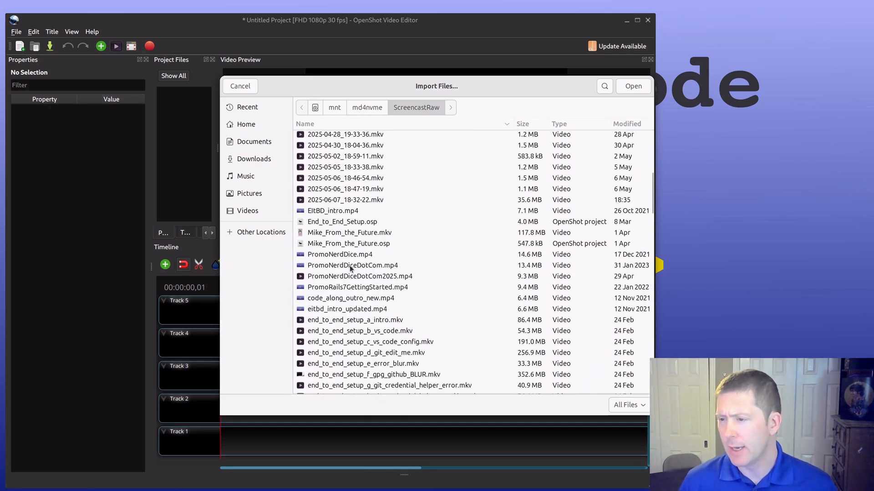
left_click(338, 275)
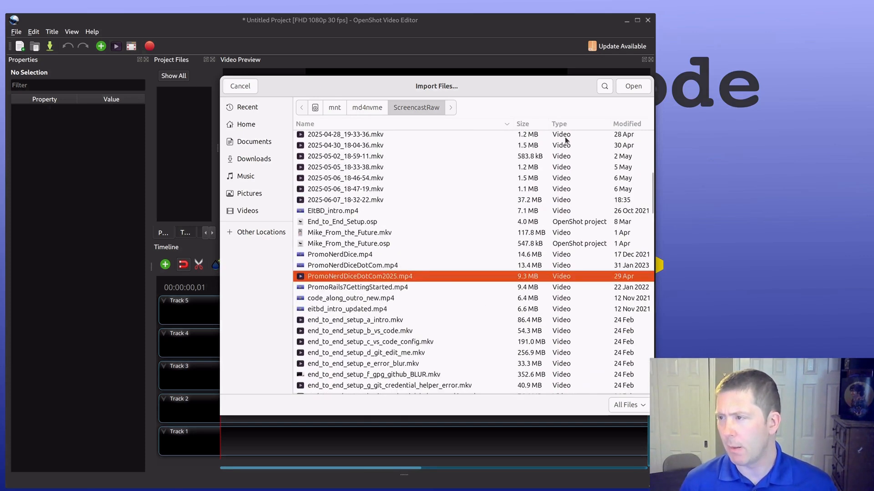
left_click(629, 88)
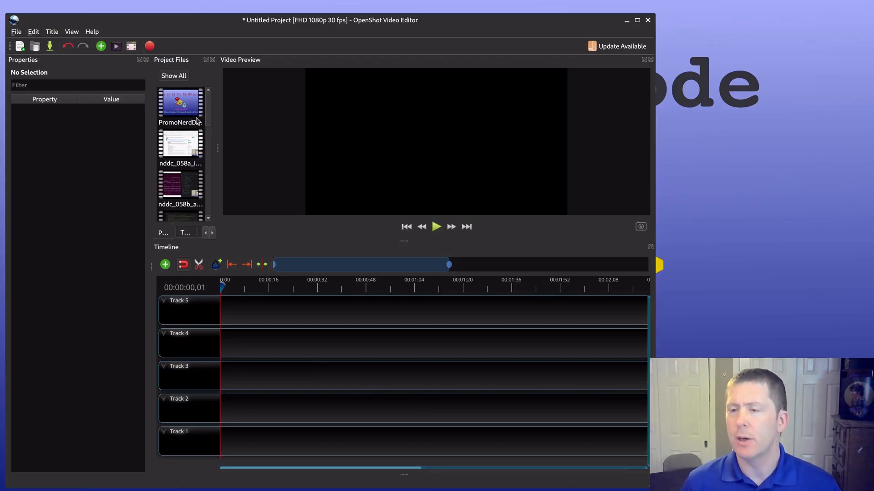
Step: Place sc_no_sing_intro.mp4 at the start of Track 1 and nddc_058a_intro_most_of_work.mkv on Track 2 right where the intro ends
left_click_drag(209, 110, 213, 240)
left_click_drag(177, 164, 216, 432)
scroll(198, 139, "up", 5)
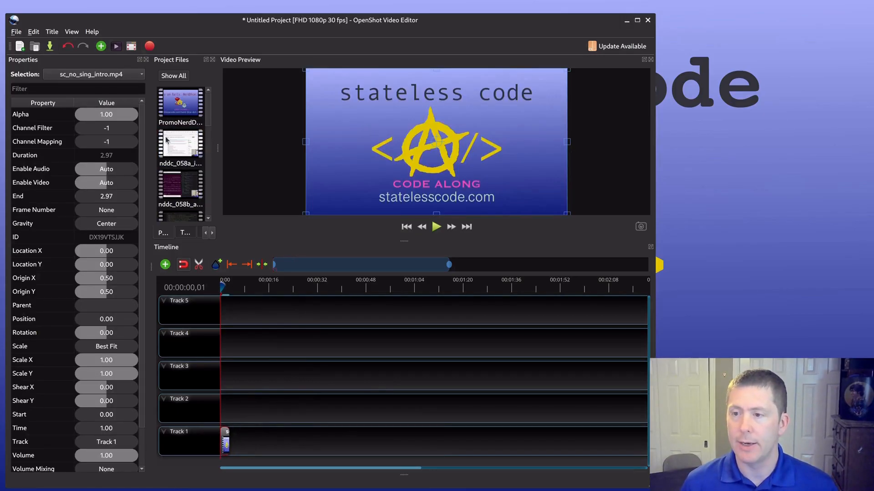
left_click_drag(183, 154, 231, 408)
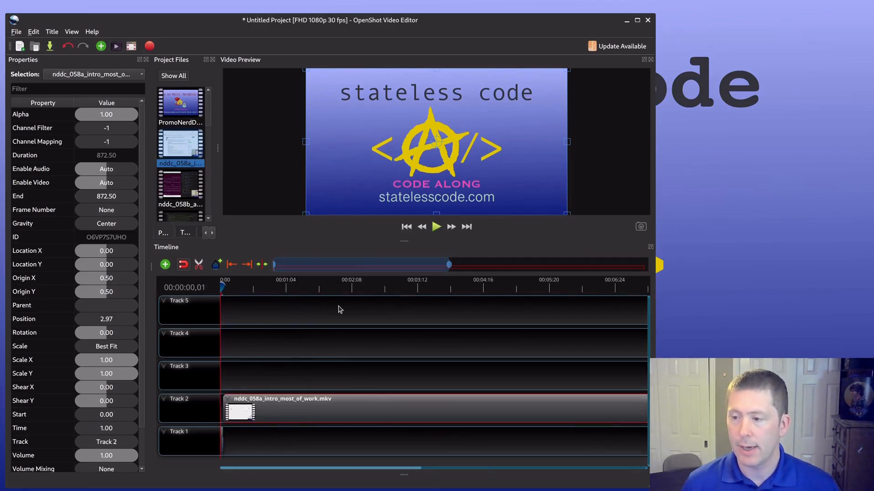
Step: Place recordings nddc_058b through nddc_058f in sequence after the nddc_058a clip, on Tracks 3, 4, 5, 4 and 3 respectively
left_click_drag(359, 265, 635, 274)
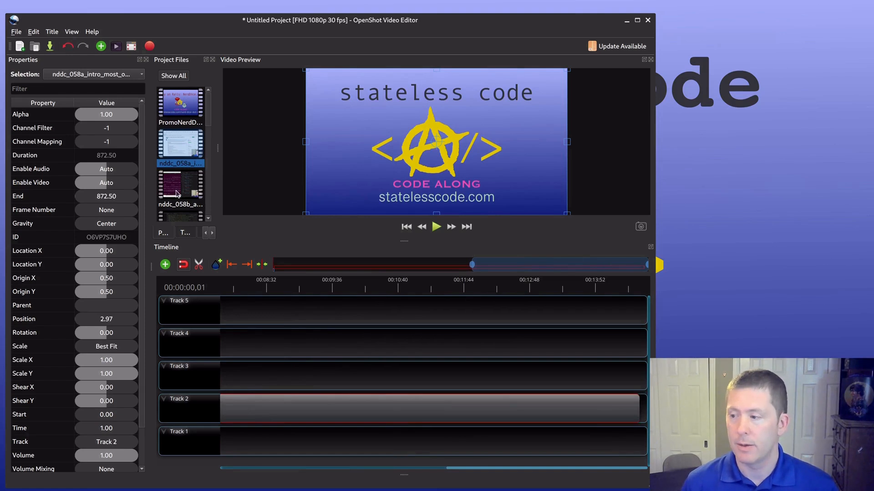
left_click_drag(193, 177, 386, 363)
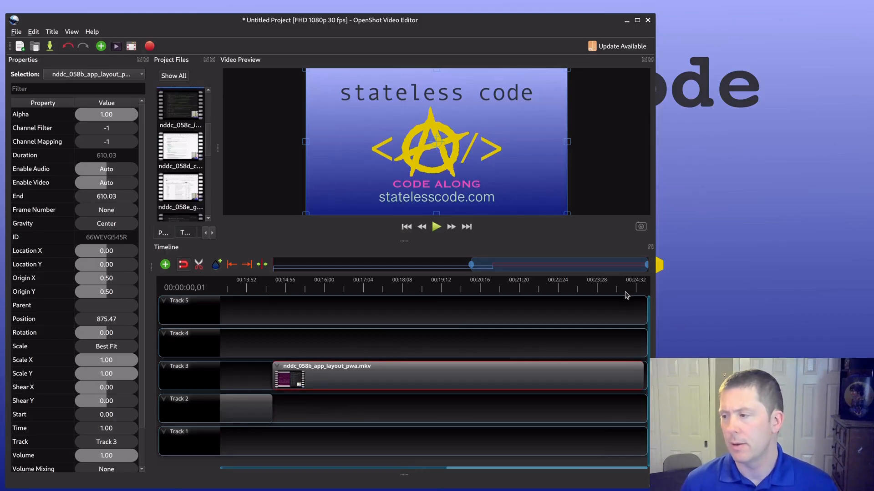
left_click_drag(193, 145, 365, 344)
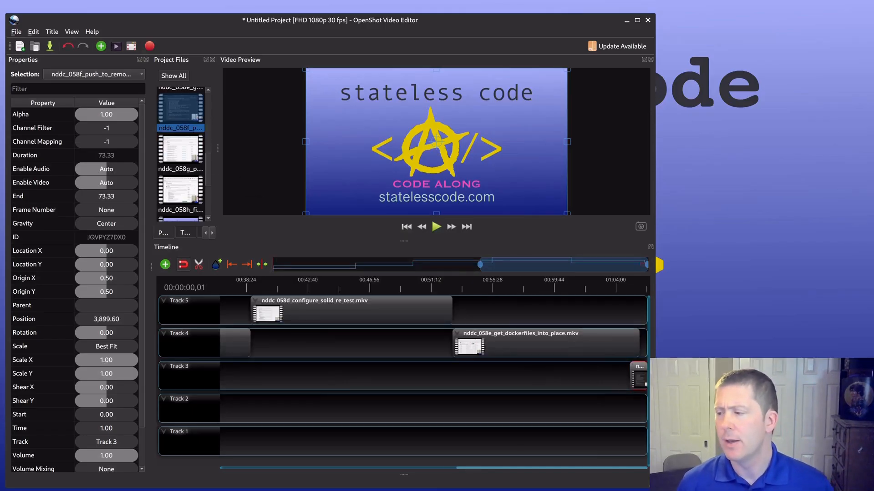
Step: Remove the nddc_058f clip from Track 3
right_click(637, 371)
left_click(660, 485)
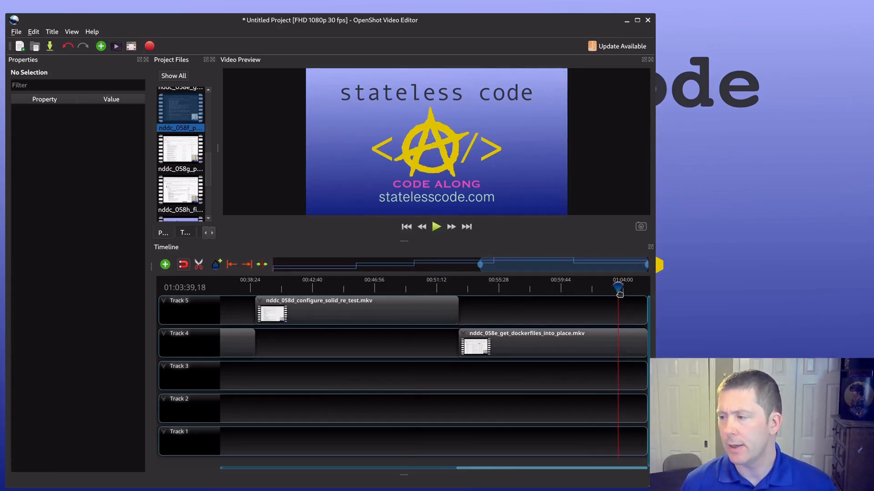
Step: Play the timeline from about 01:05:28 to review the end of the nddc_058e_get_dockerfiles_into_place.mkv clip
left_click_drag(619, 293, 643, 295)
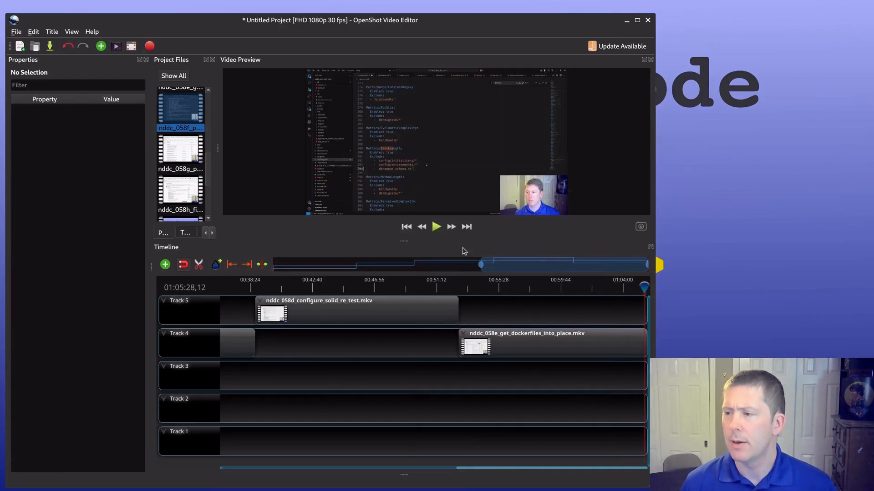
left_click(436, 229)
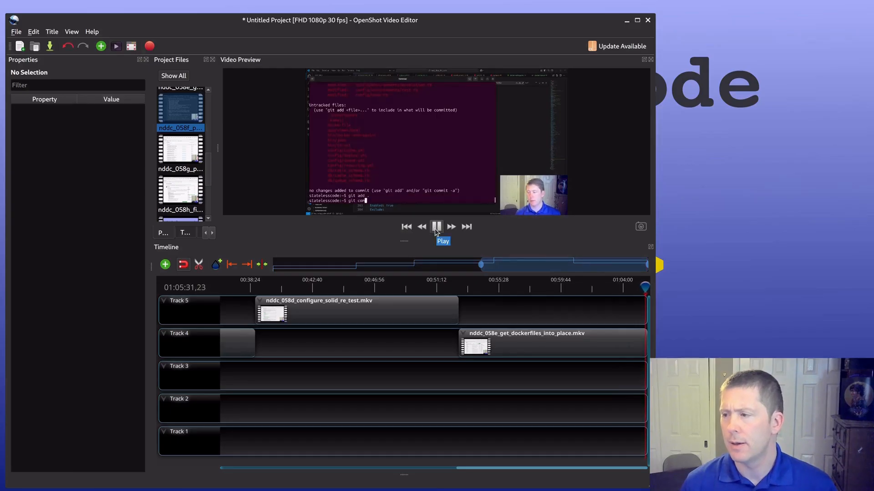
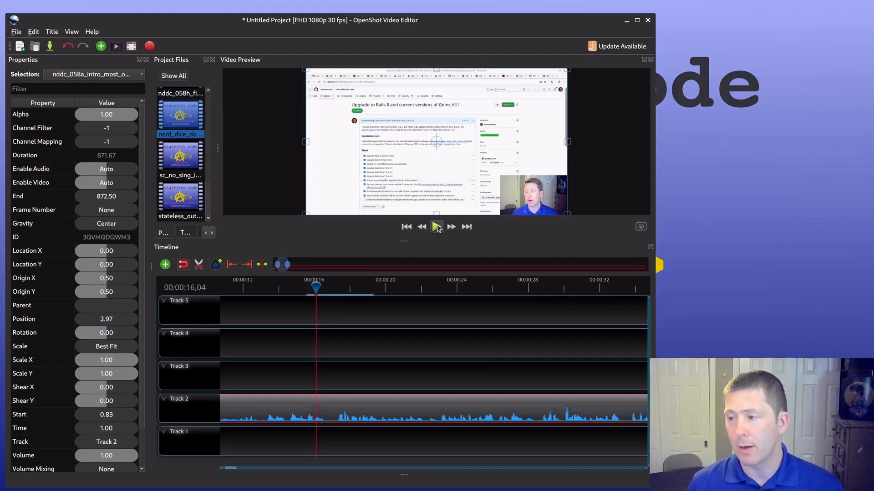
Step: Play the nddc_058a_intro_most_of_work.mkv clip from about 00:00:16 to review its opening audio
left_click(437, 227)
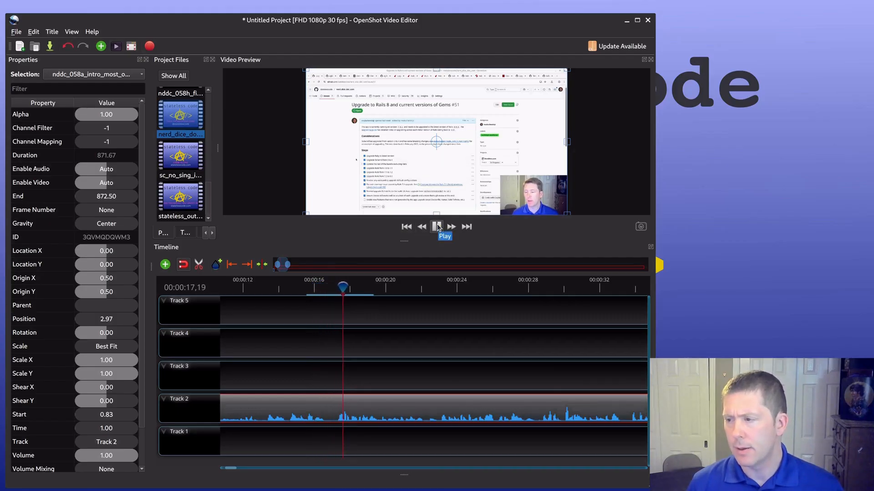
left_click(436, 227)
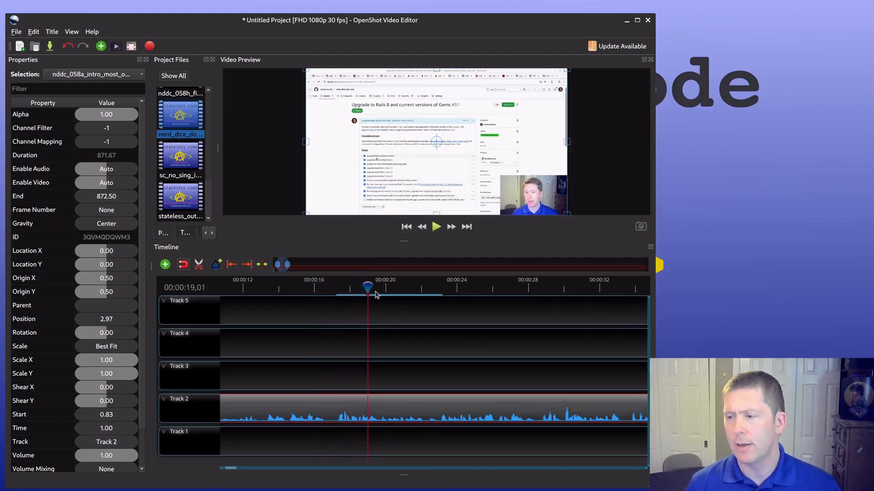
left_click_drag(368, 288, 313, 287)
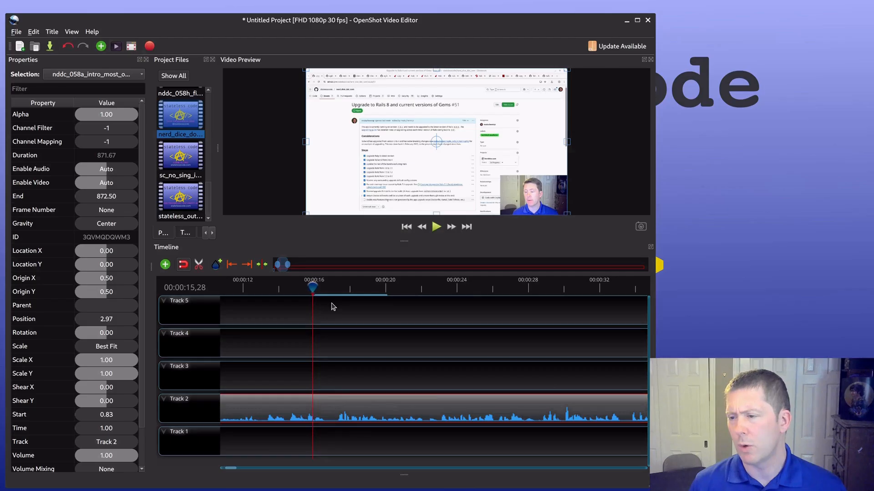
scroll(333, 307, "down", 1, "ctrl")
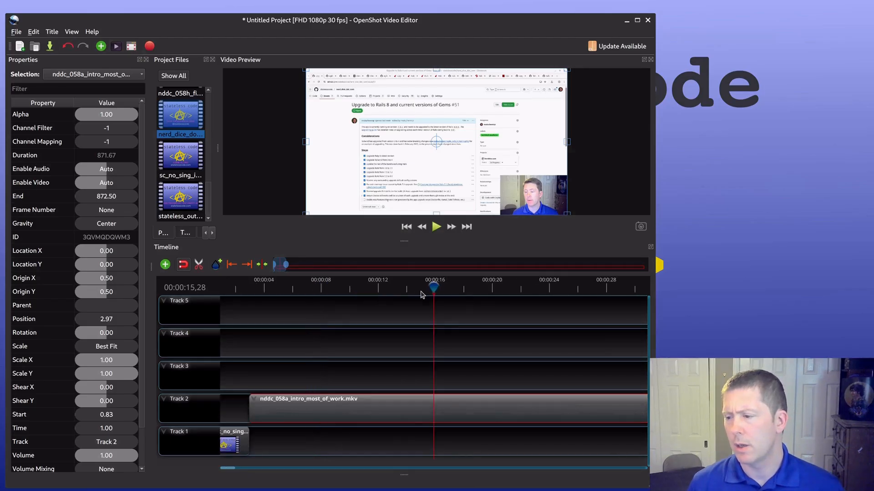
mouse_move(434, 287)
left_mouse_down()
mouse_move(446, 287)
mouse_move(435, 284)
left_mouse_up()
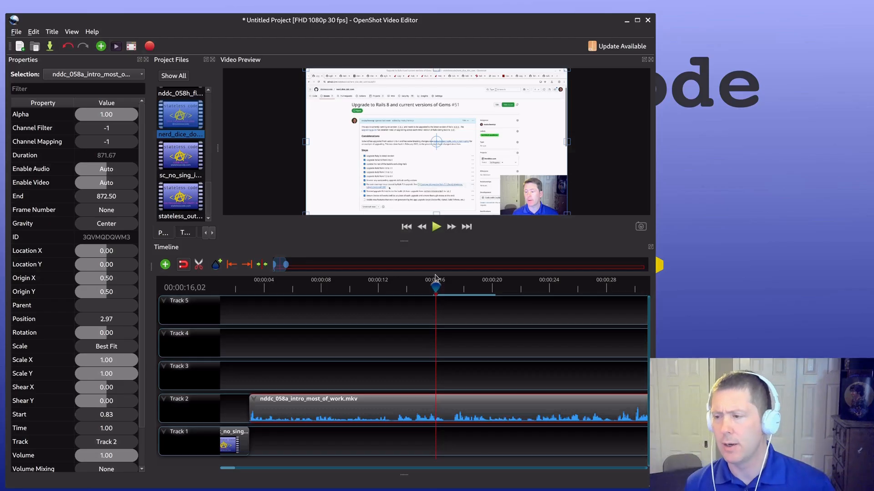
left_click(434, 227)
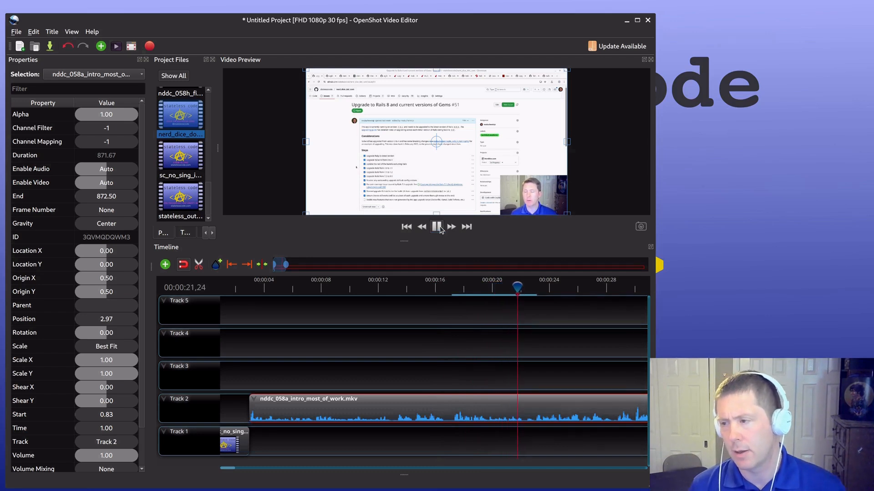
left_click(438, 227)
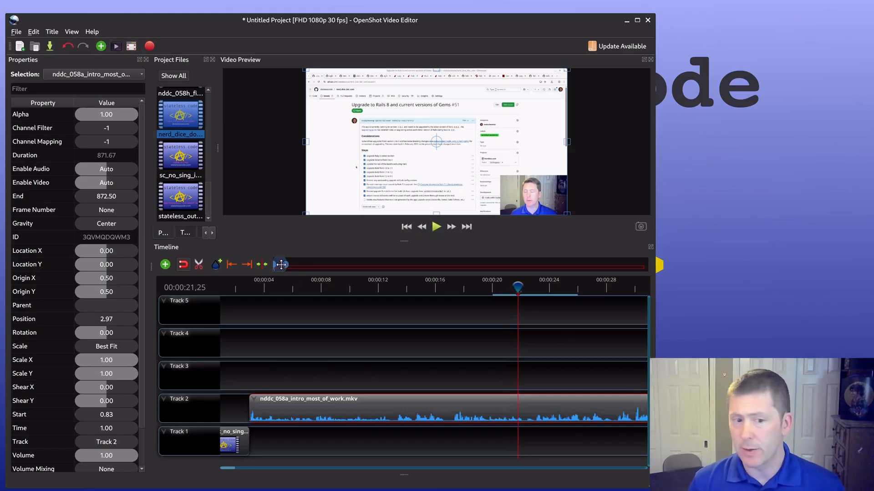
Step: Play the nddc_058a clip from about 00:00:43 to review the gap in its audio
left_click_drag(281, 264, 291, 265)
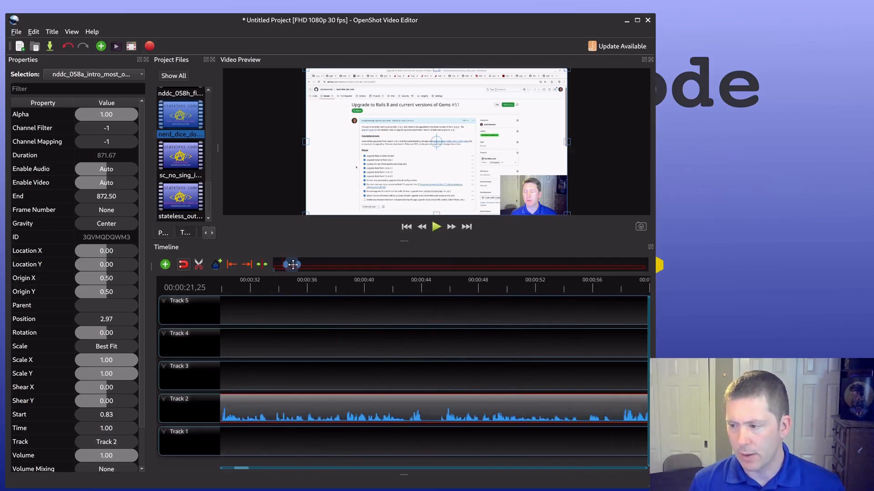
left_click(412, 287)
mouse_move(411, 285)
left_mouse_down()
mouse_move(422, 286)
mouse_move(412, 285)
left_mouse_up()
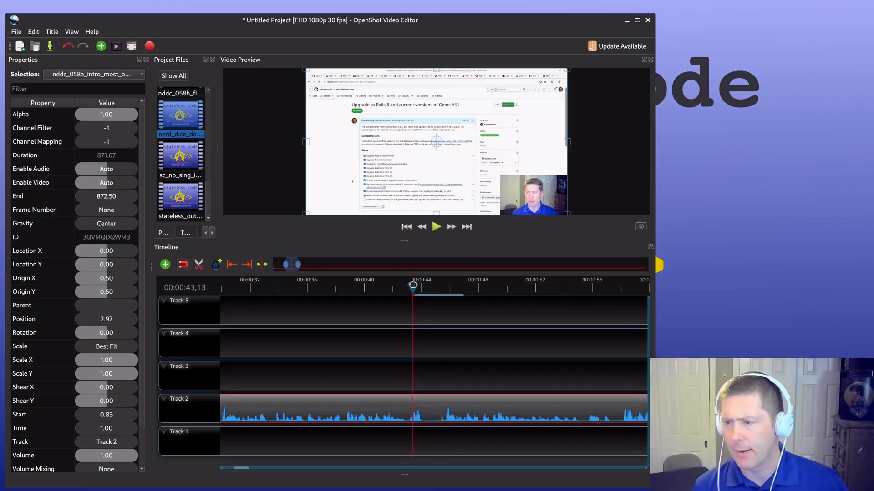
left_click(436, 229)
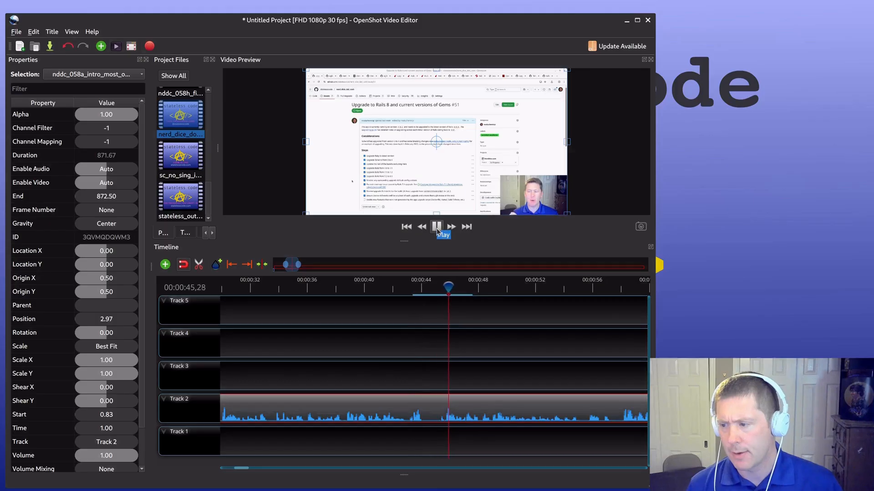
left_click(436, 228)
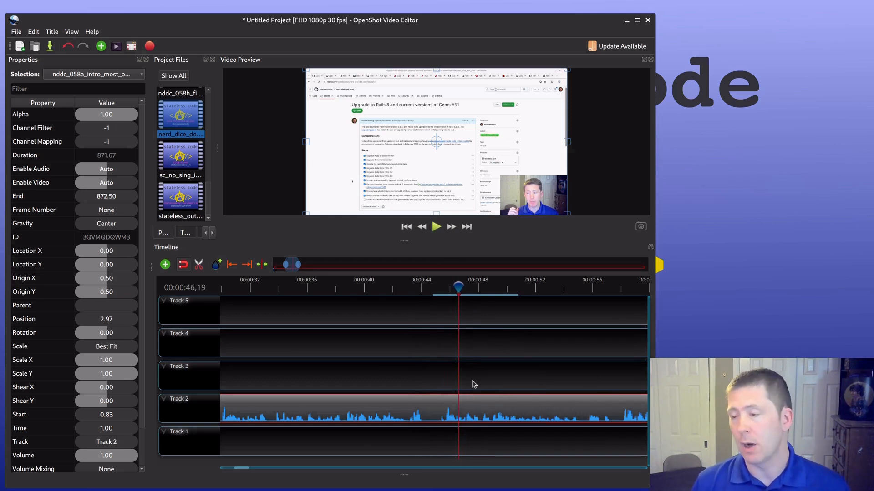
Step: Slice out the silent piece of nddc_058a between about 00:00:44 and 00:00:45 on Track 2, and close the gap with the remaining clip
left_click(199, 265)
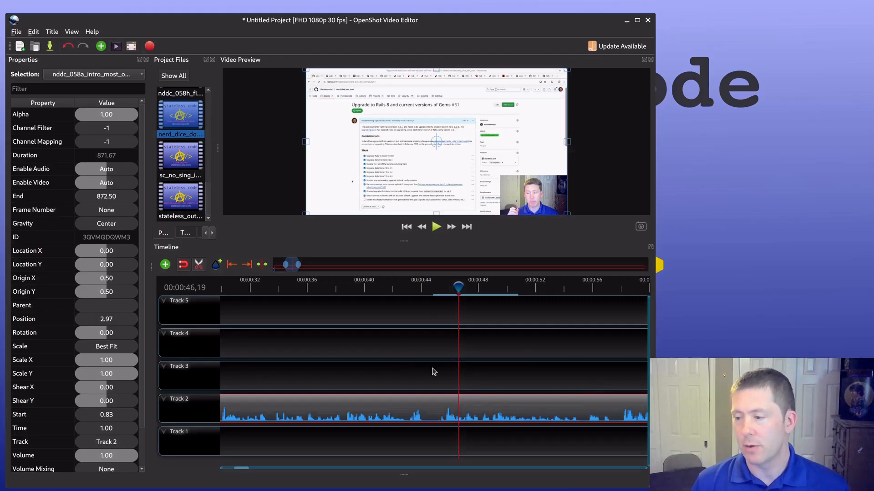
left_click(424, 414)
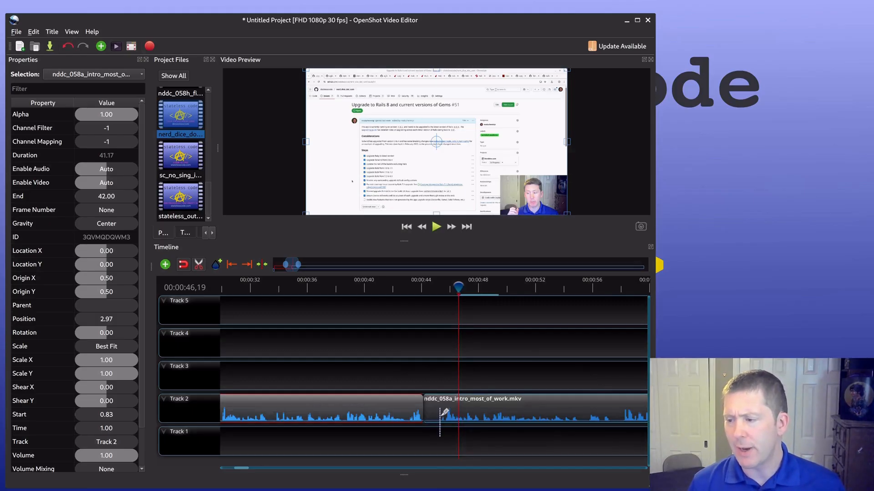
left_click(439, 414)
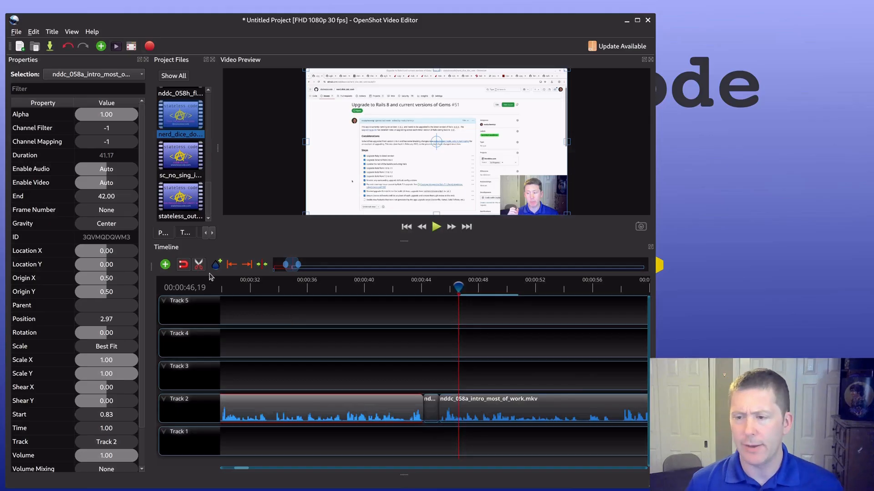
right_click(439, 414)
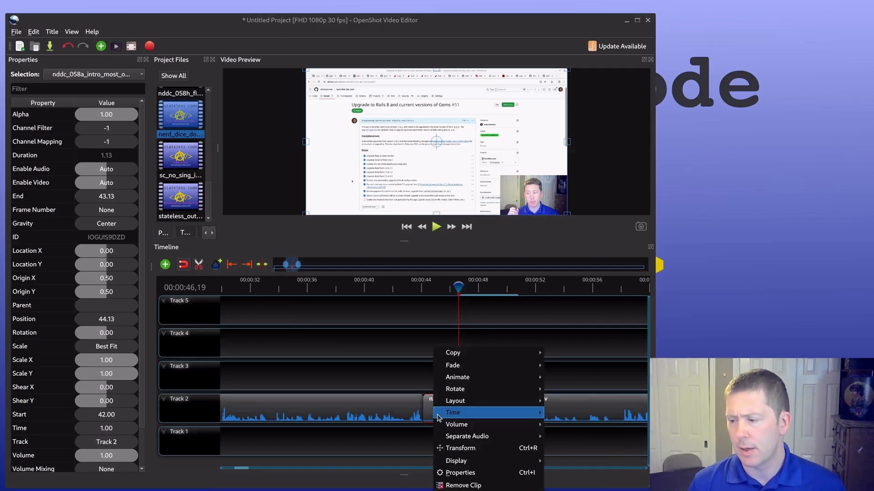
left_click(459, 486)
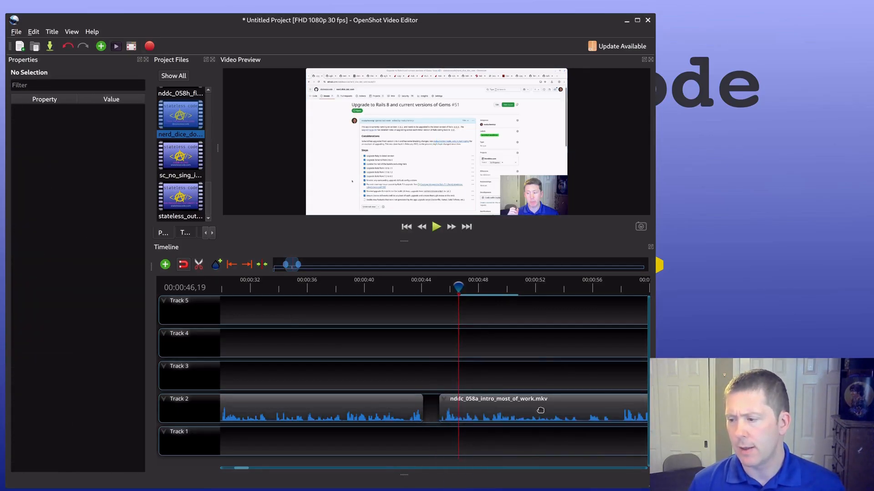
left_click(530, 413)
left_click_drag(531, 413, 528, 414)
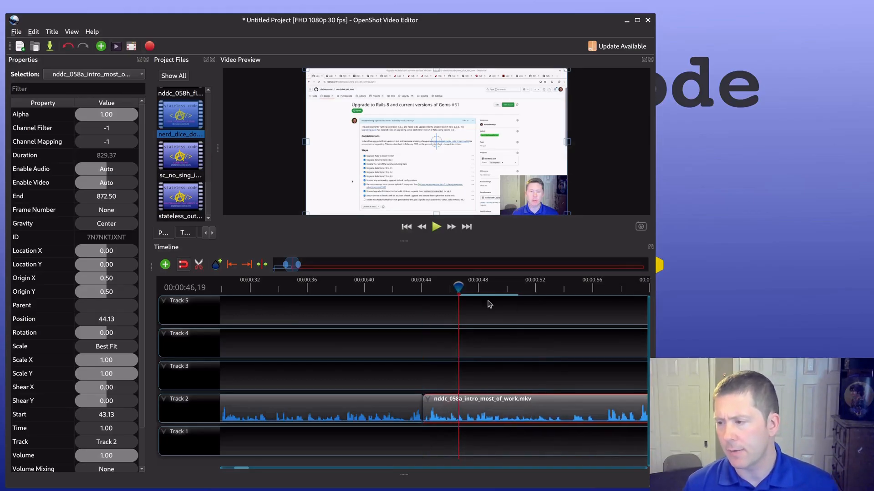
Step: Position the playhead at 00:01:10,10, where the next silent stretch of the nddc_058a clip on Track 2 begins
mouse_move(290, 259)
left_mouse_down()
mouse_move(333, 259)
mouse_move(289, 264)
mouse_move(302, 263)
left_mouse_up()
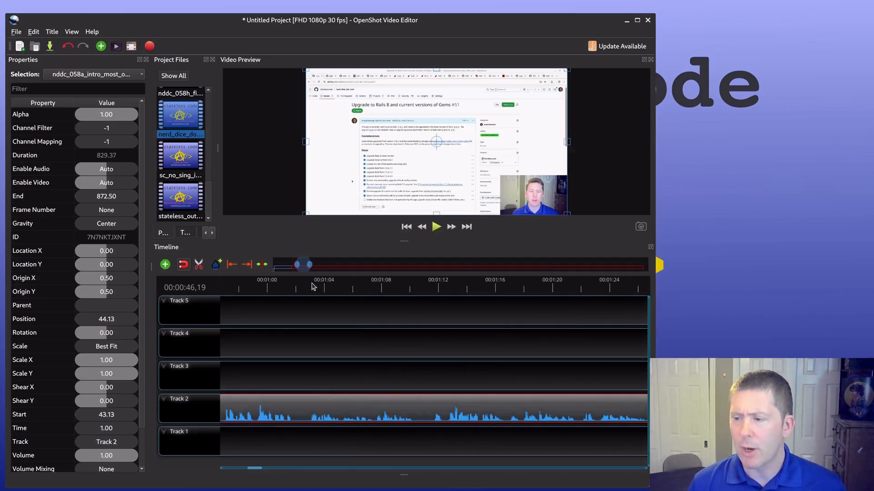
left_click(392, 289)
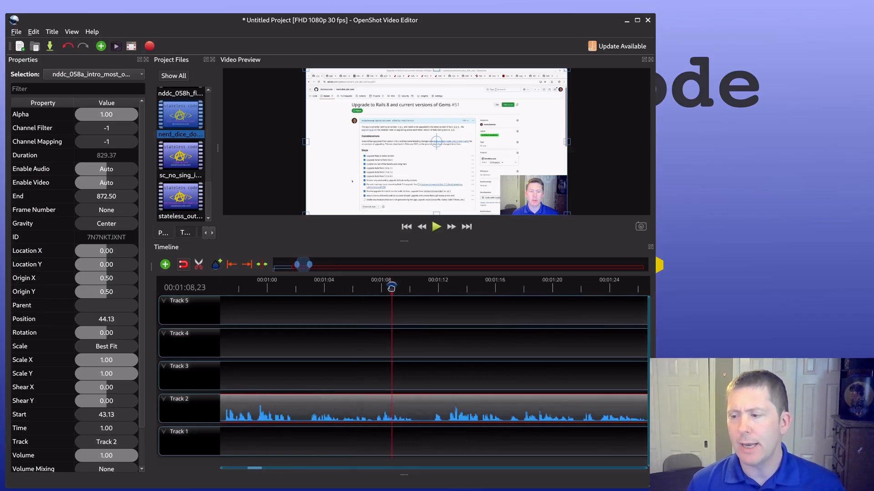
left_click_drag(392, 289, 392, 289)
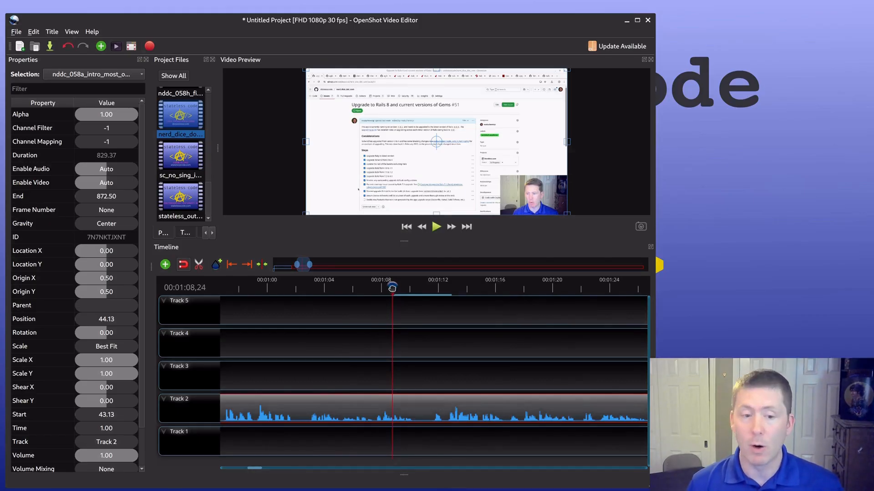
left_click_drag(392, 288, 402, 286)
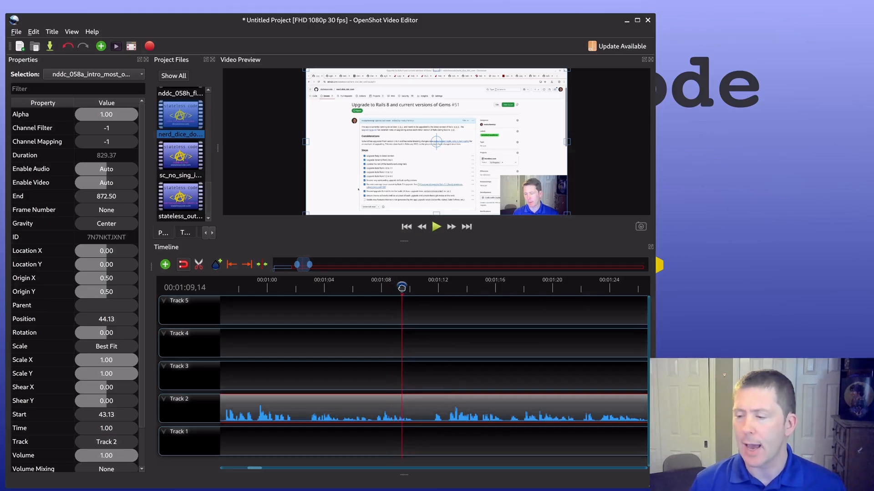
mouse_move(402, 287)
left_mouse_down()
mouse_move(433, 288)
mouse_move(414, 292)
left_mouse_up()
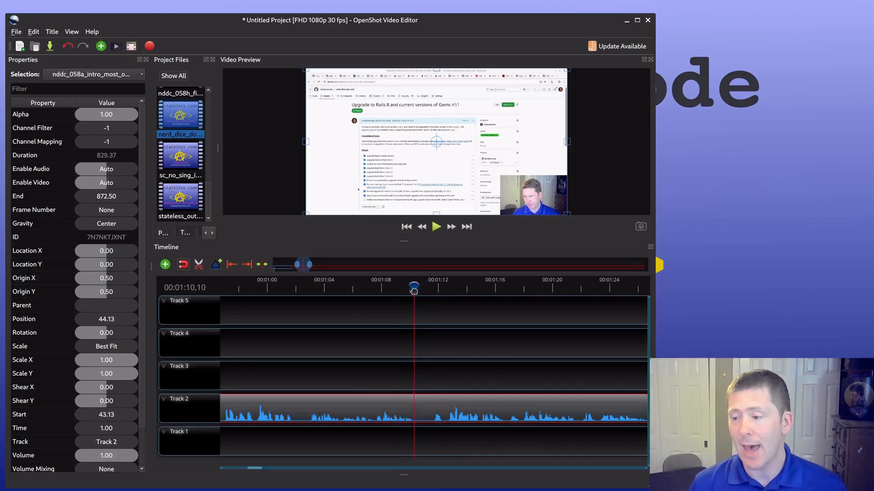
left_click_drag(414, 290, 432, 288)
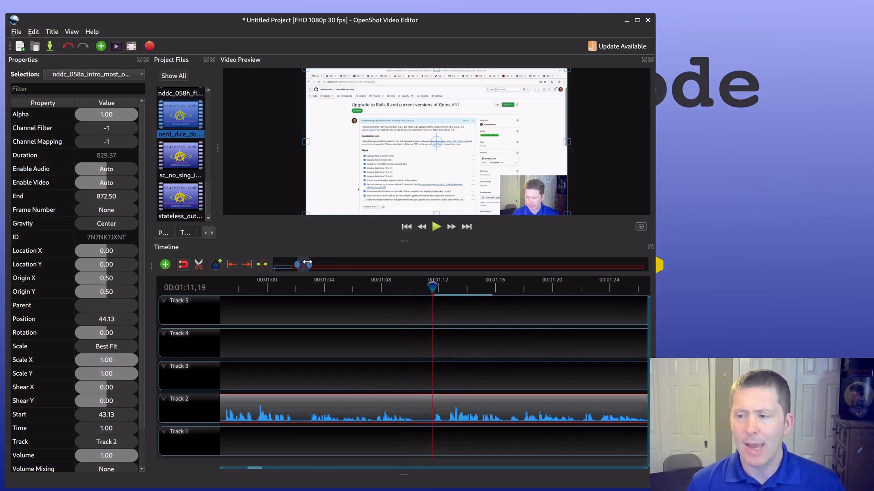
mouse_move(304, 263)
left_mouse_down()
mouse_move(359, 257)
mouse_move(305, 264)
left_mouse_up()
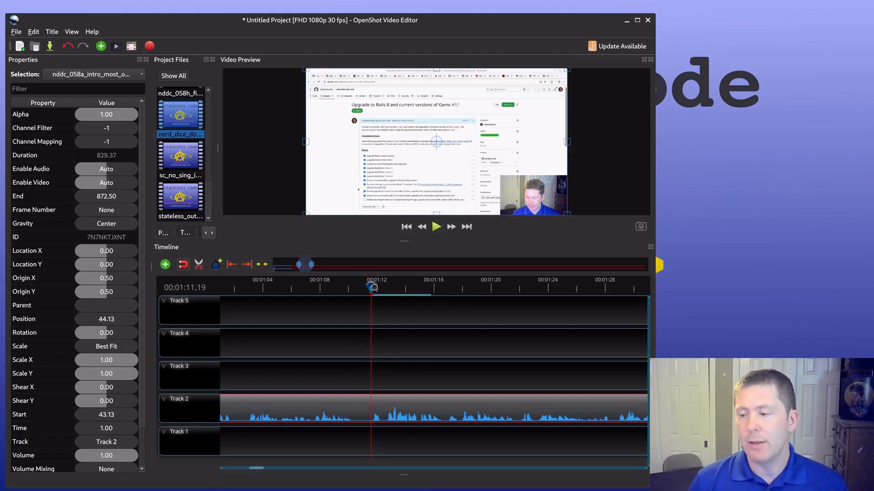
left_click_drag(373, 288, 353, 288)
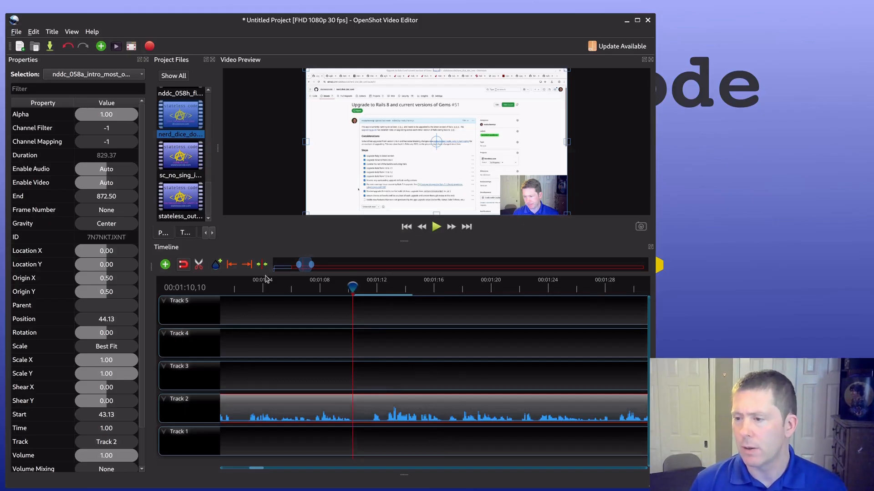
left_click_drag(305, 265, 301, 265)
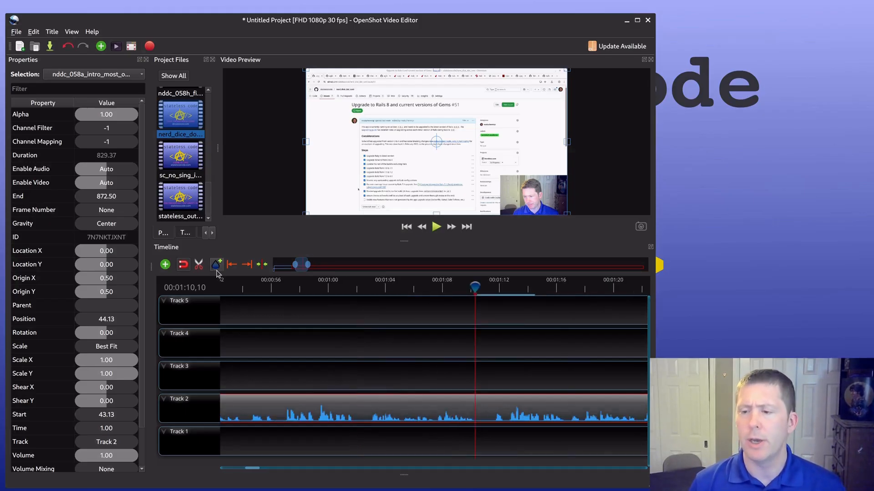
Step: Slice the nddc_058a clip on Track 2 at the playhead and again at about 00:01:11.6 to isolate the silence
left_click(199, 264)
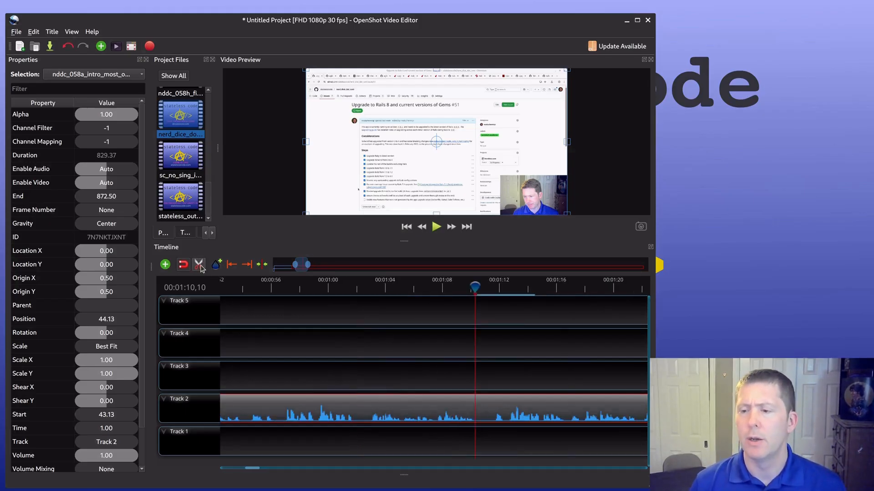
left_click(477, 413)
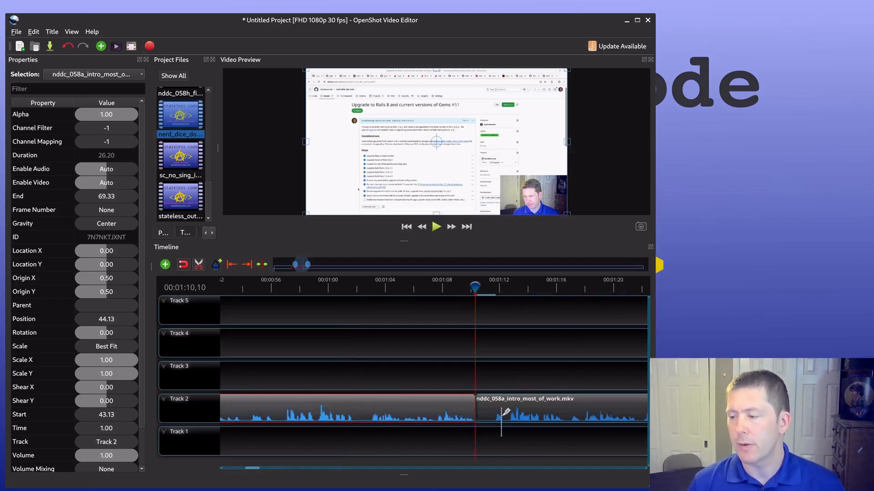
left_click(493, 414)
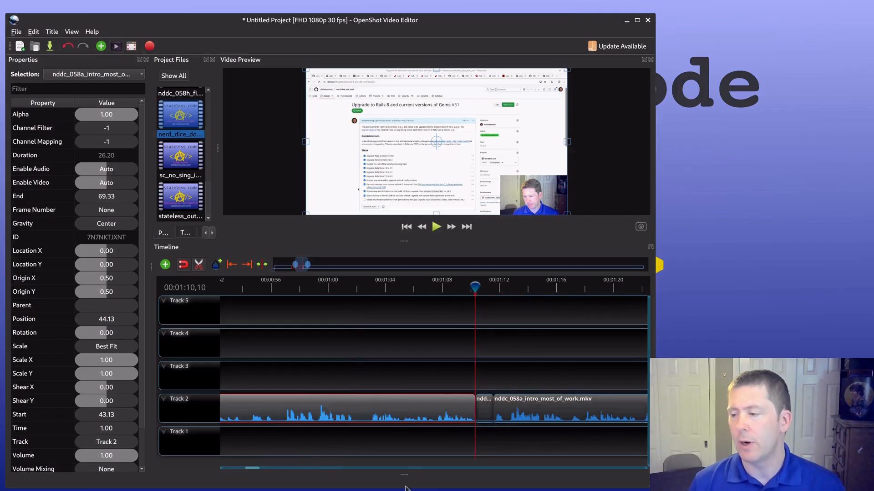
left_click(199, 265)
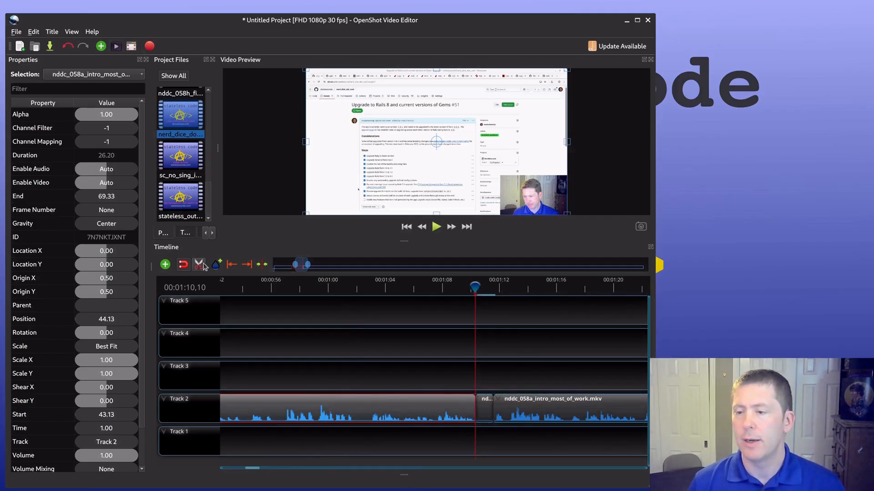
Step: Try to speed up the short silent slice on Track 2 with a Fast time preset
right_click(485, 408)
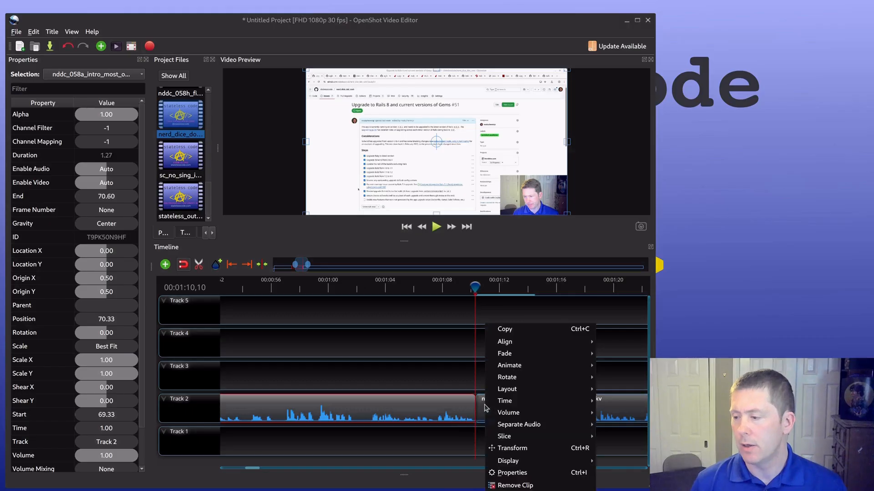
mouse_move(512, 415)
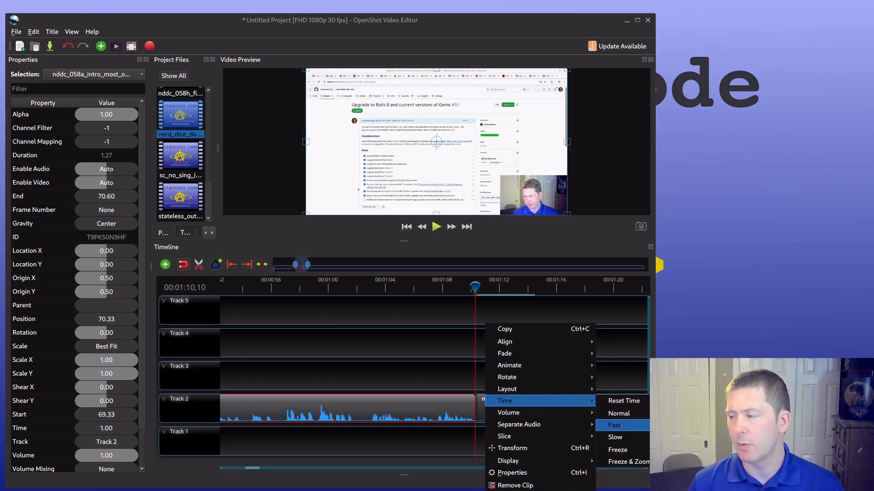
left_click(746, 437)
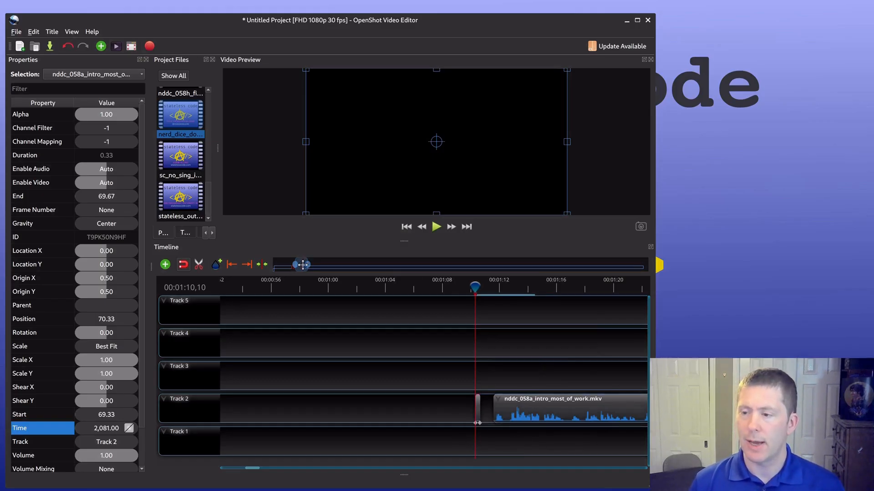
Step: Undo the last change made by speeding up the short slice
left_click_drag(303, 265, 300, 264)
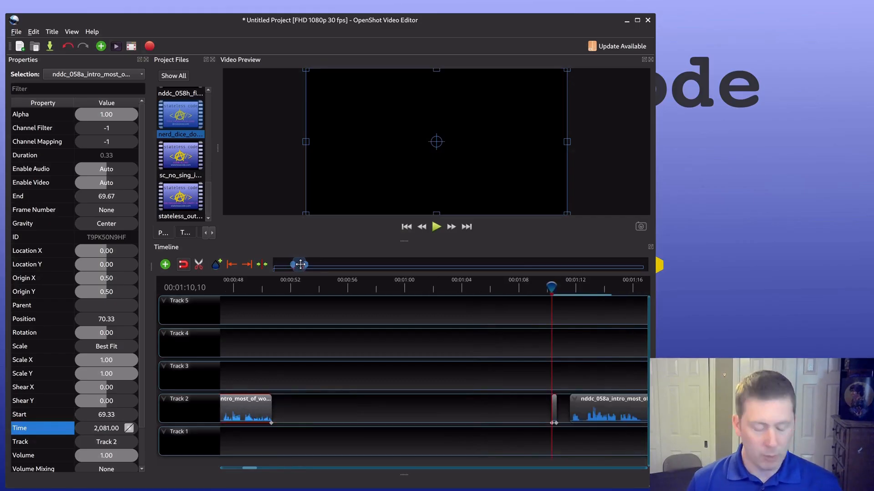
left_click(67, 46)
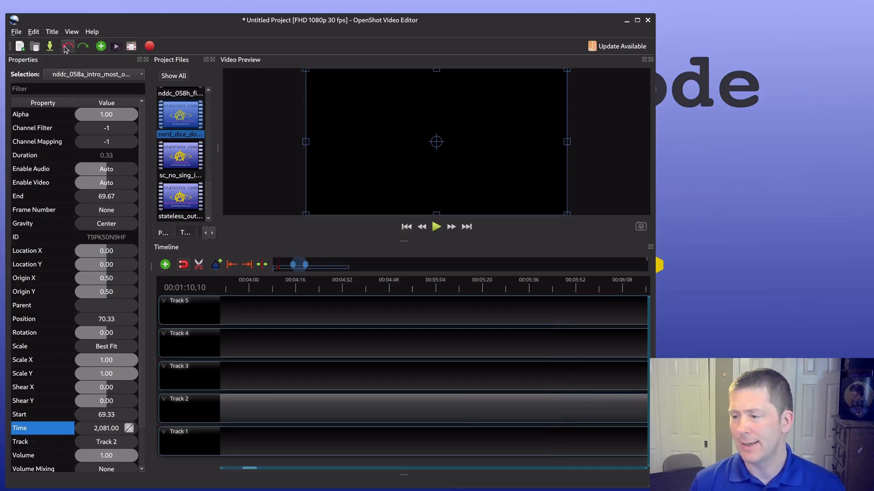
Step: Redo the undone change, then reset the time on the sped-up nddc_058a clip on Track 2 starting at 44.13 seconds
left_click_drag(292, 264, 271, 264)
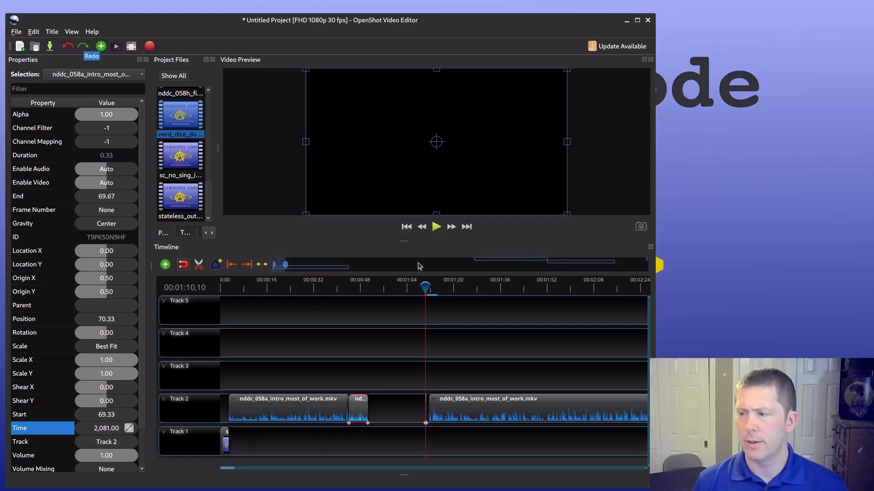
left_click(86, 47)
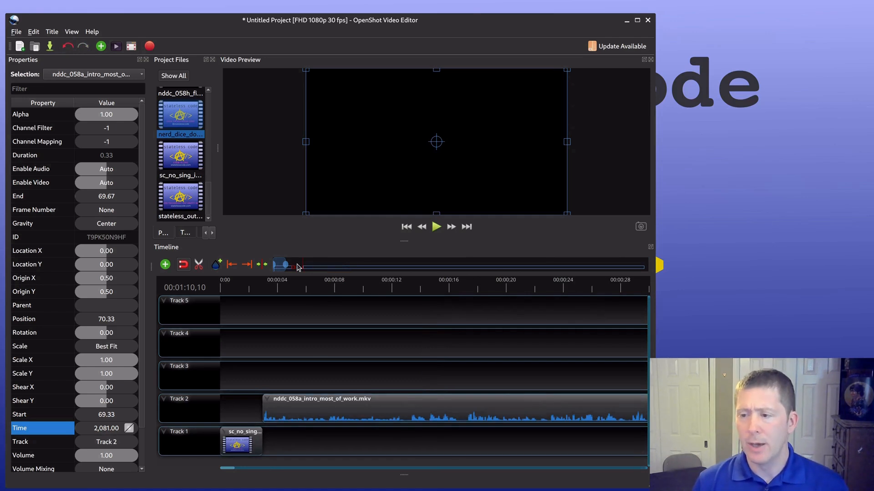
left_click_drag(280, 265, 297, 261)
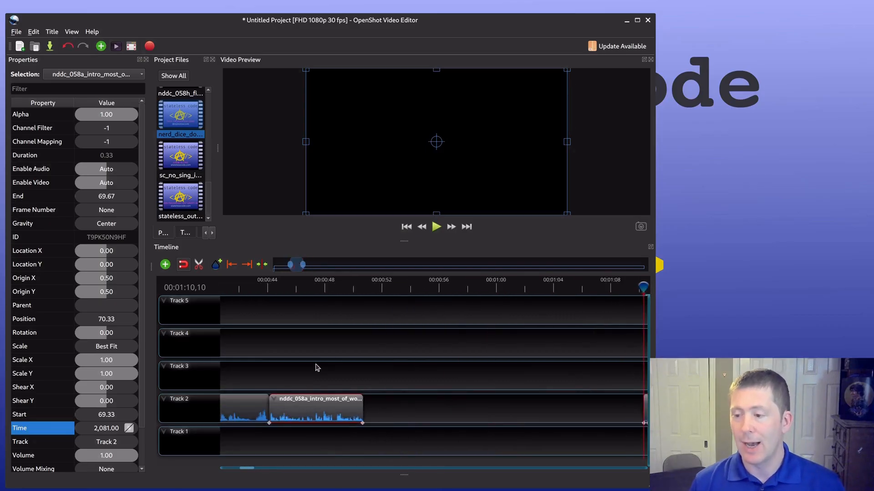
left_click(310, 407)
right_click(310, 407)
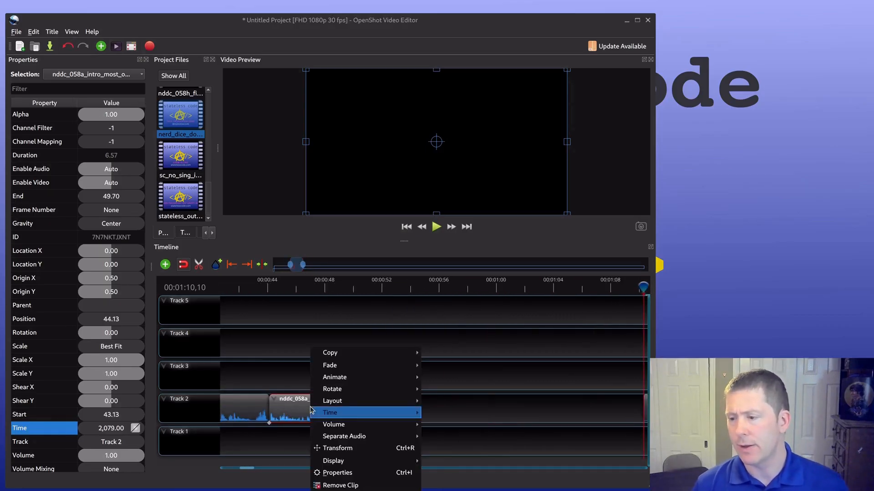
mouse_move(402, 412)
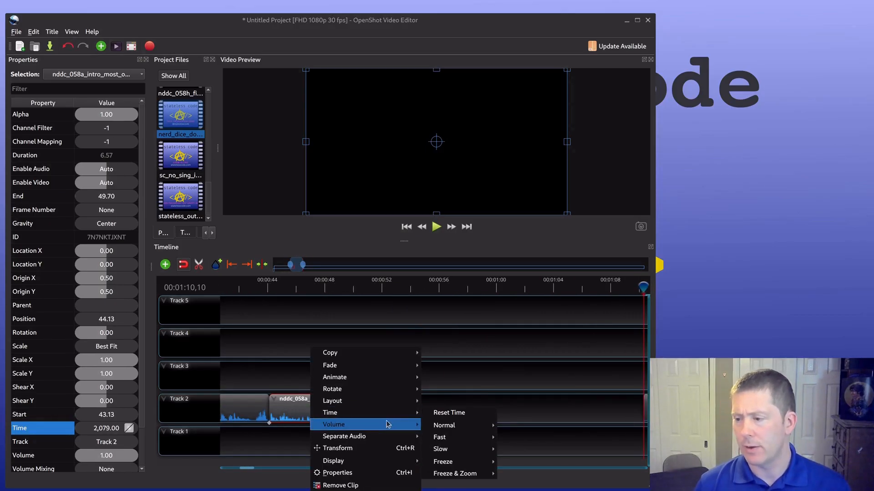
left_click(476, 416)
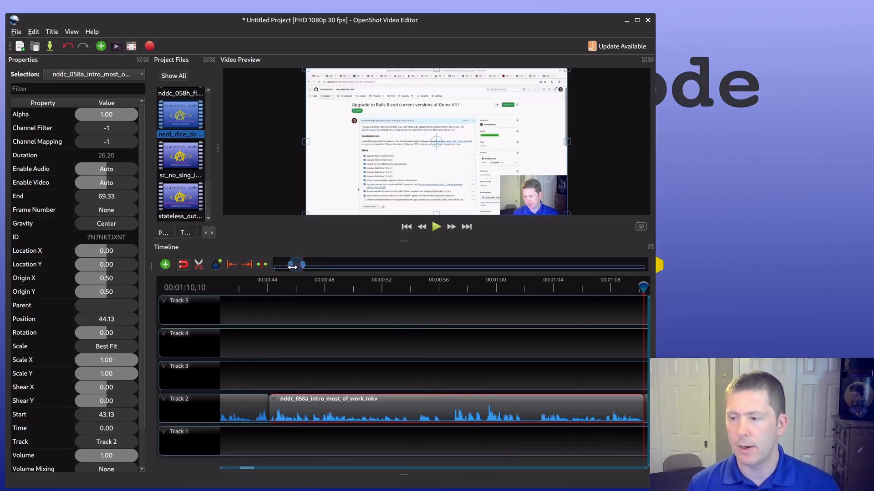
Step: Remove the short silent nddc_058a slice starting at 70.33 seconds on Track 2
left_click_drag(292, 266, 304, 264)
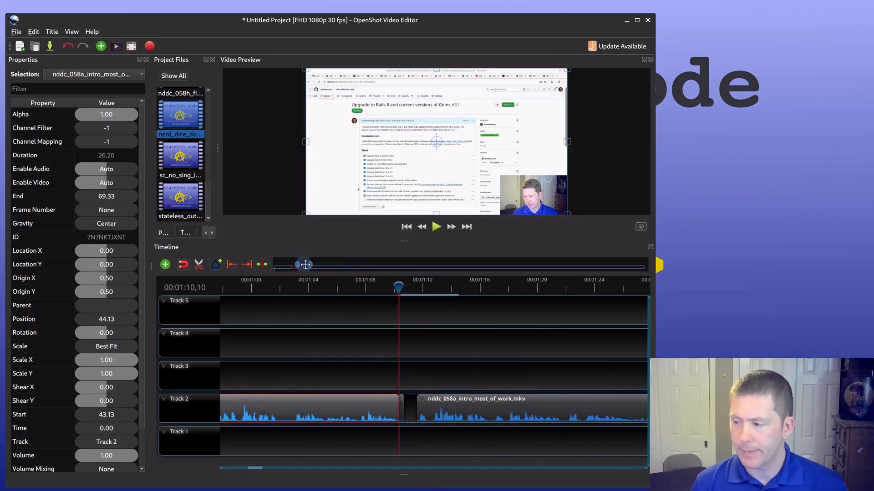
left_click(403, 411)
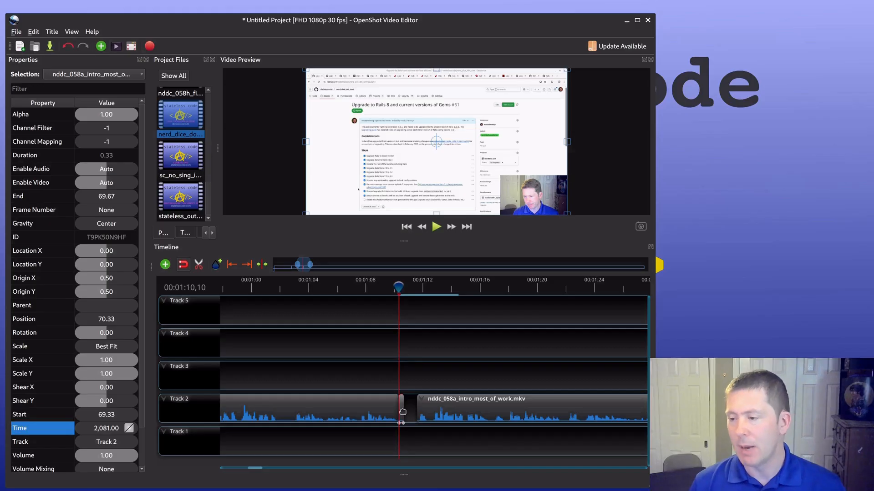
right_click(402, 412)
left_click(430, 484)
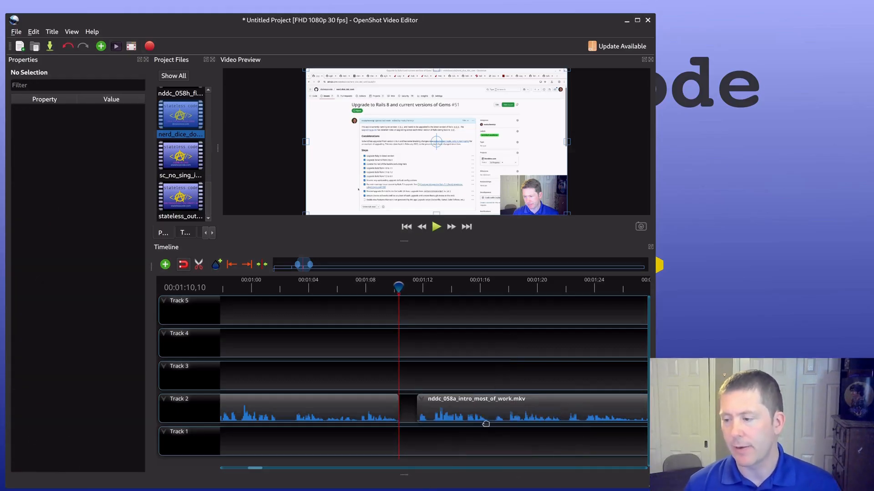
Step: Move the following nddc_058a clip on Track 2 to position 70.33 to close the gap left by the removed slice
left_click_drag(501, 415, 487, 409)
left_click_drag(304, 264, 295, 264)
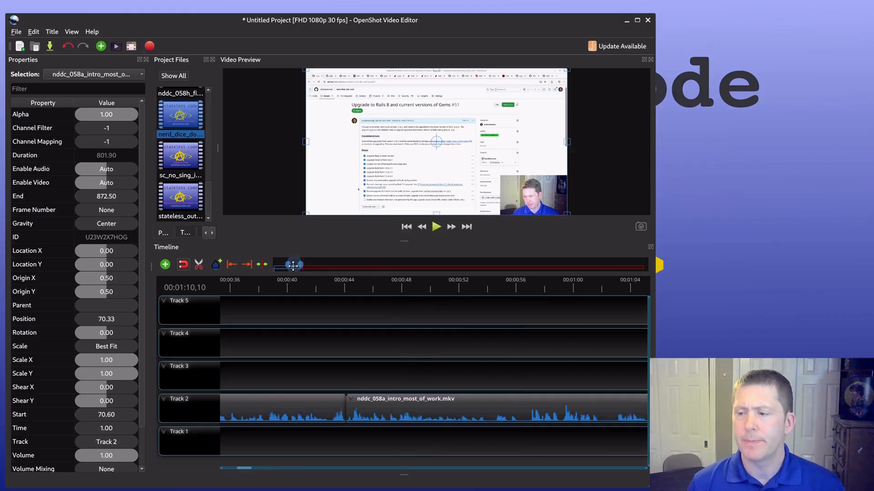
left_click_drag(293, 265, 303, 265)
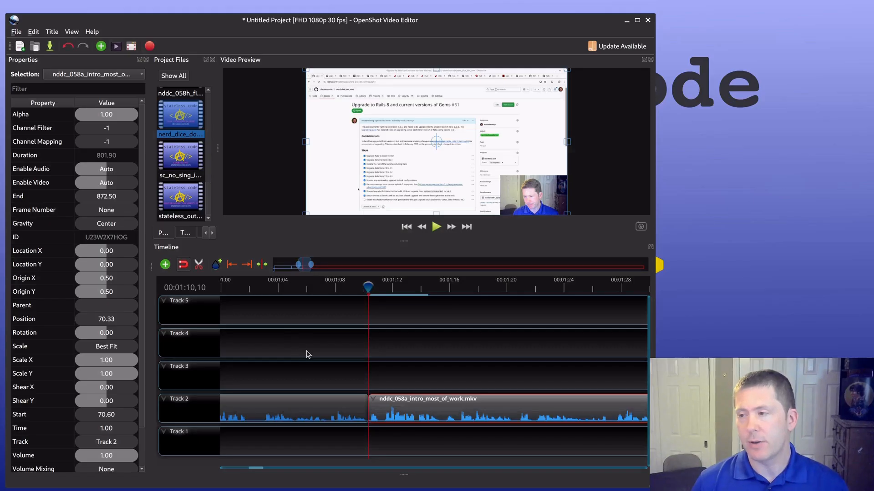
scroll(373, 288, "right", 1)
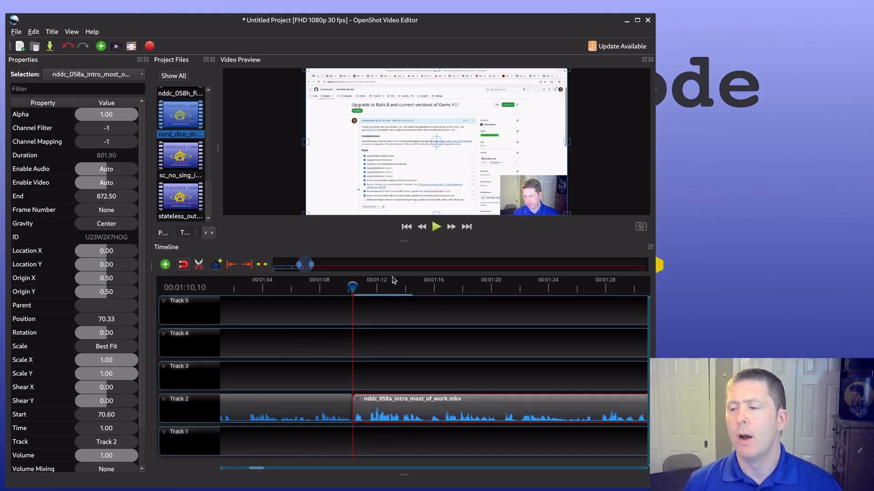
Step: Save the project in the Videos folder as nddc_058_v1.osp
left_click(16, 32)
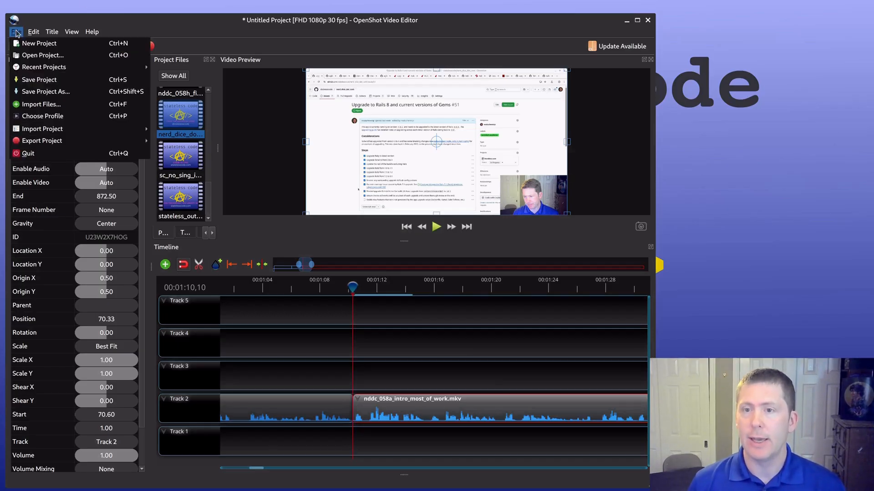
left_click(33, 81)
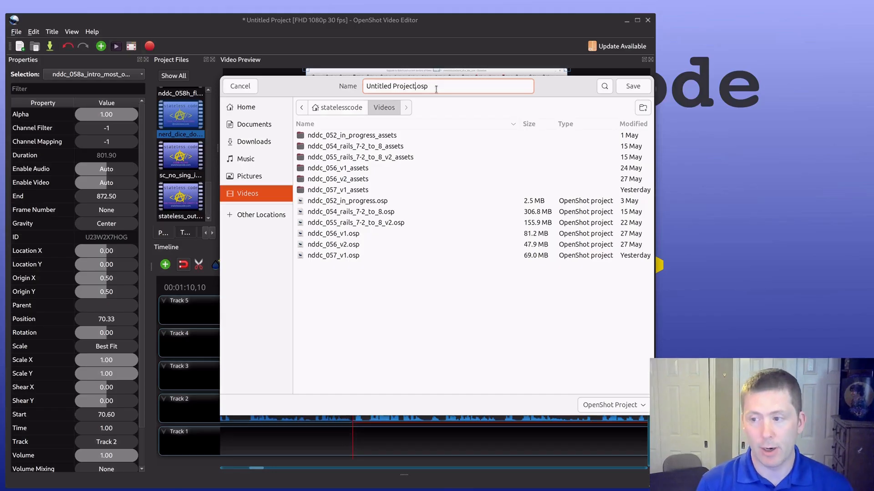
key("shift+Home")
type("ndd")
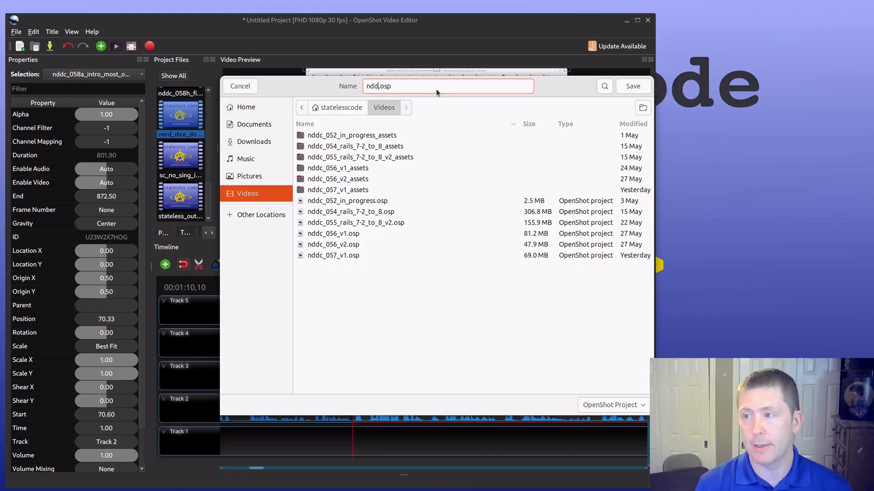
type("c_058")
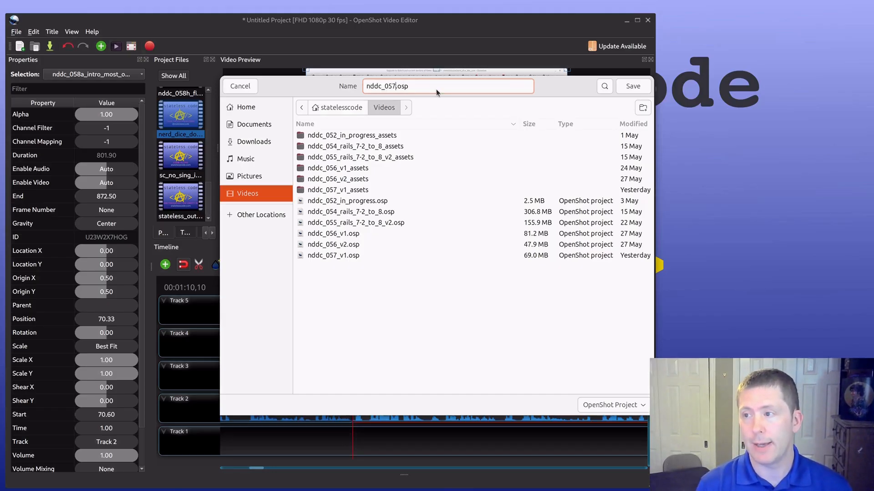
type("_v1")
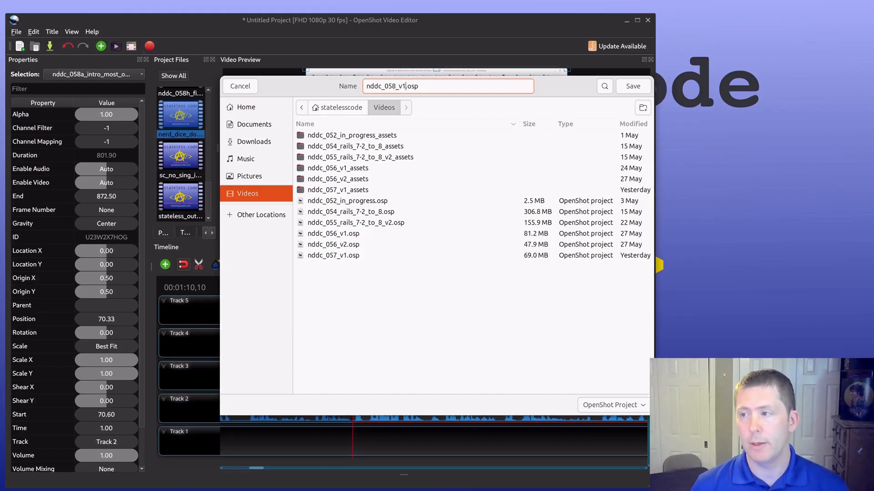
left_click(619, 91)
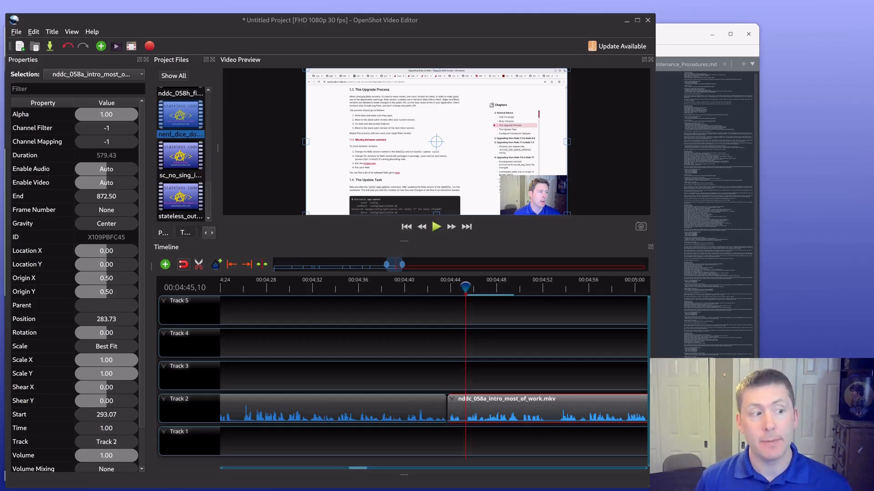
Step: Switch to Sublime Text, examine the chapter timestamps under "This video covers:" in video_descriptions.txt, and return to OpenShot
key("alt+Tab")
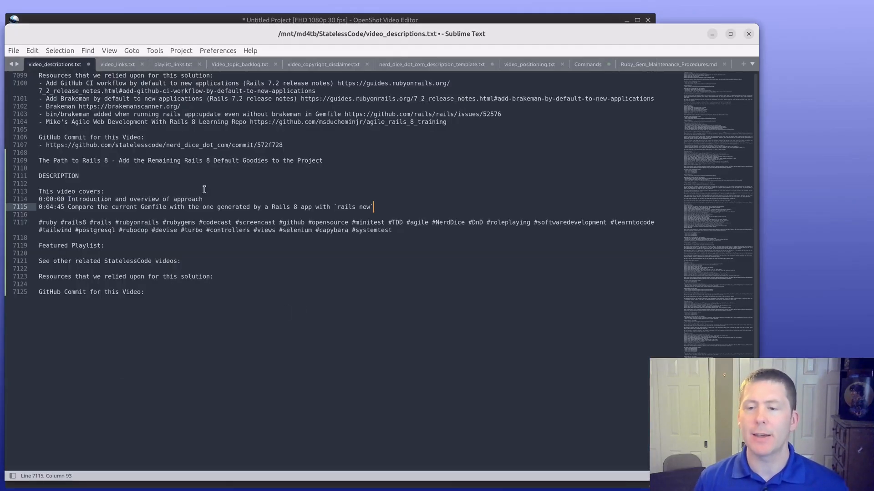
key("Up")
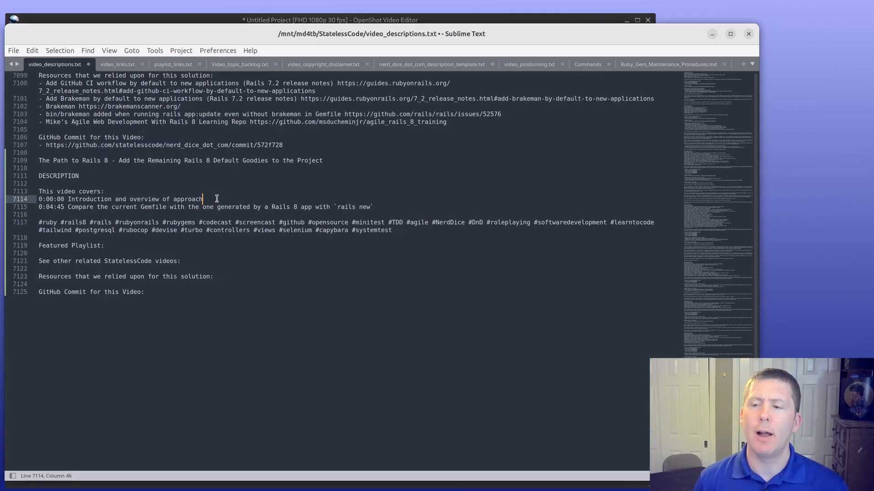
key("Up")
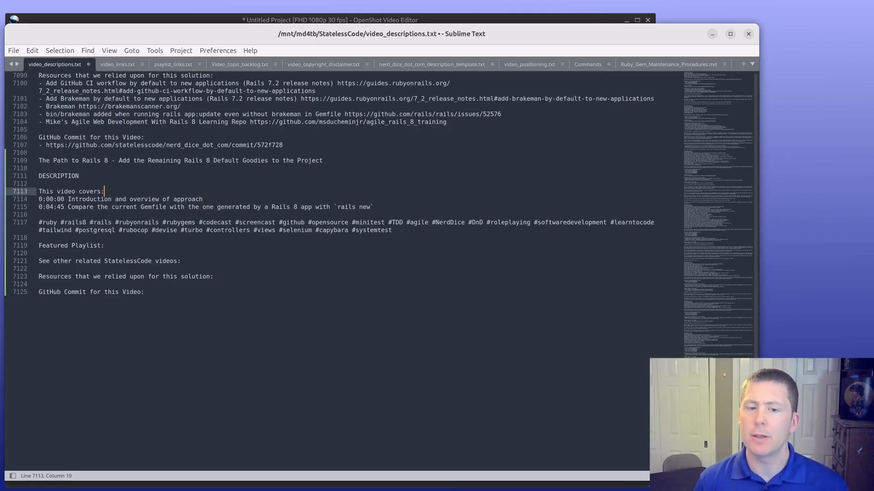
key("Down")
key("Down")
key("Home")
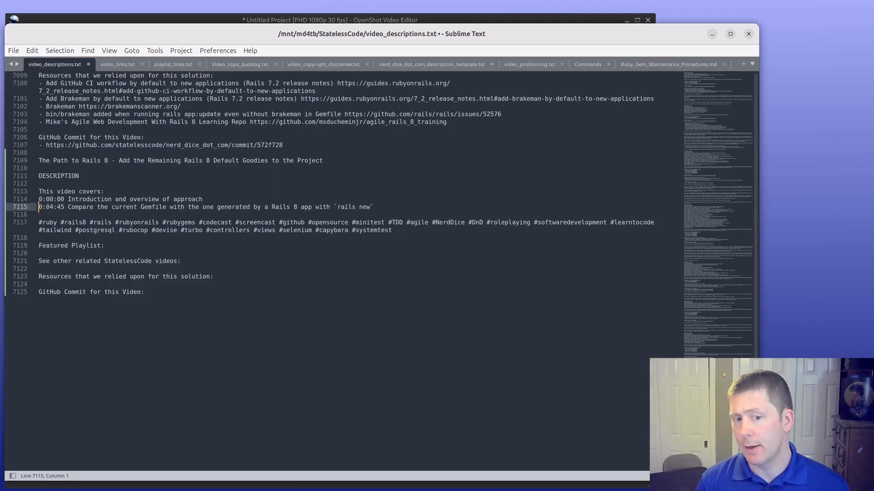
key("ctrl+Right")
key("ctrl+Right")
key("ctrl+Right")
key("ctrl+Right")
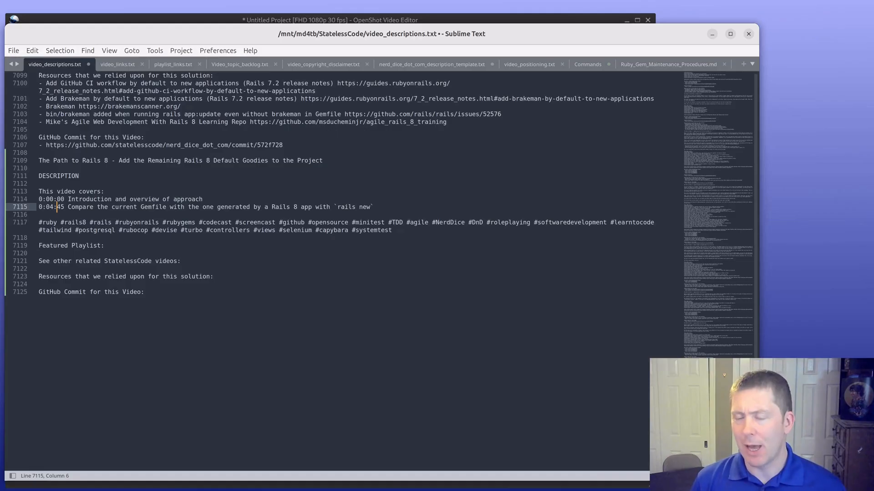
left_click(42, 207)
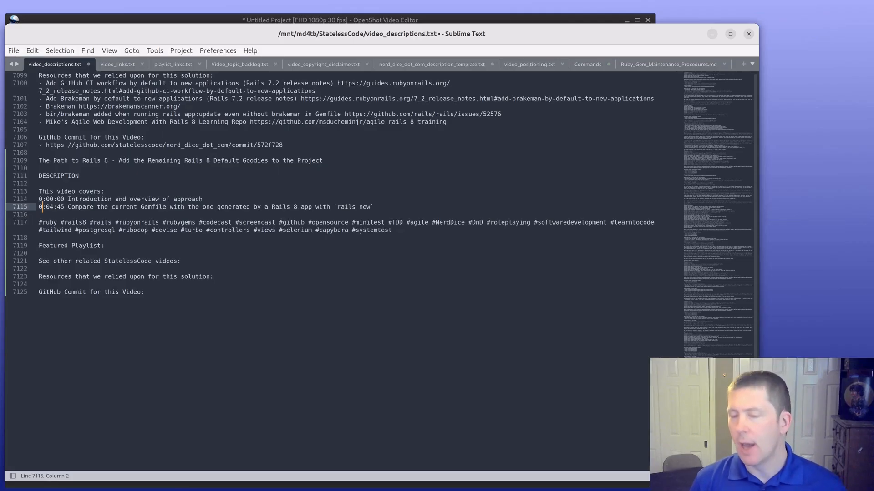
key("Left")
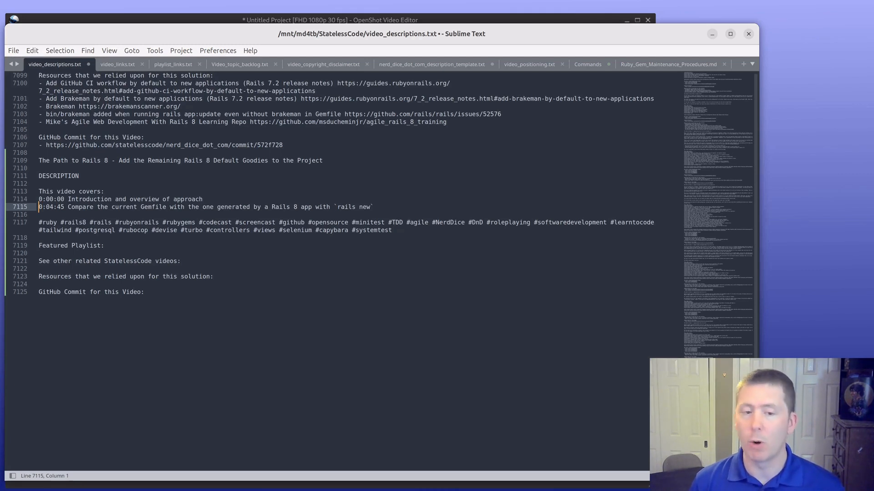
key("alt+Tab")
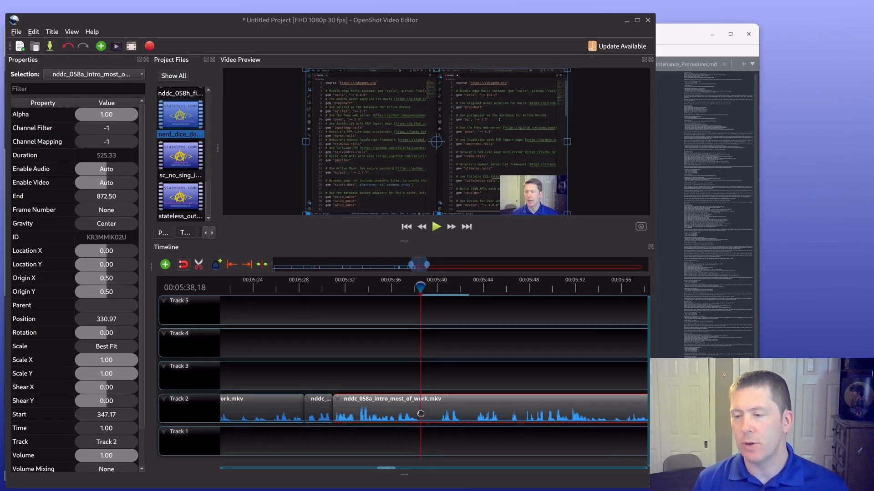
Step: Slice the nddc_058a clip on Track 2 at 00:05:38,16 and 00:05:40,06, keeping both sides, and select the short silent slice
left_click(199, 265)
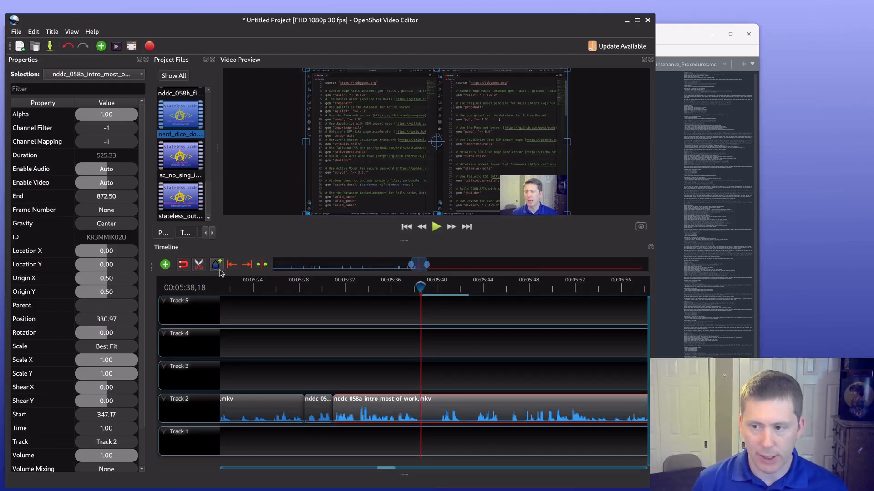
left_click(203, 267)
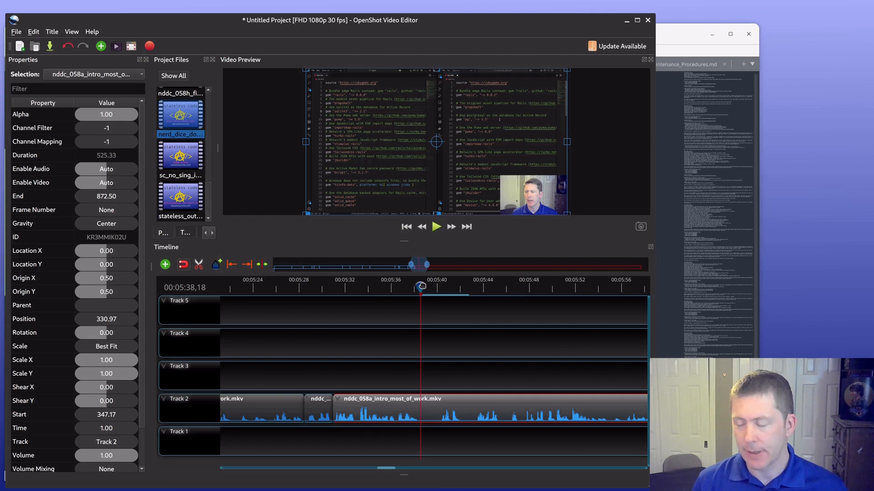
mouse_move(421, 286)
left_mouse_down()
mouse_move(439, 286)
mouse_move(420, 283)
left_mouse_up()
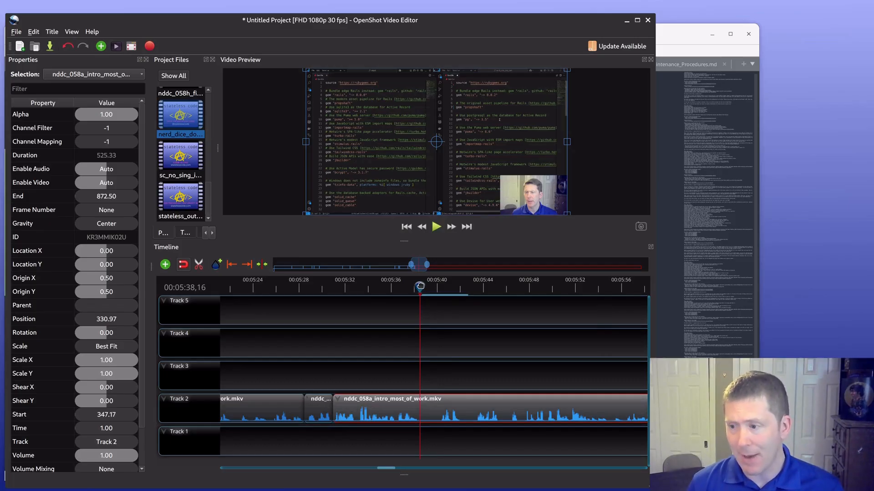
key("ctrl+j")
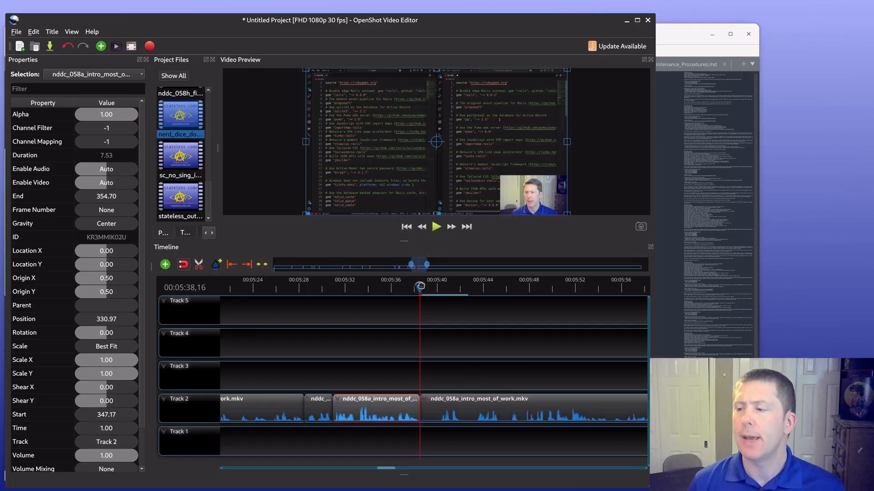
left_click_drag(420, 286, 438, 288)
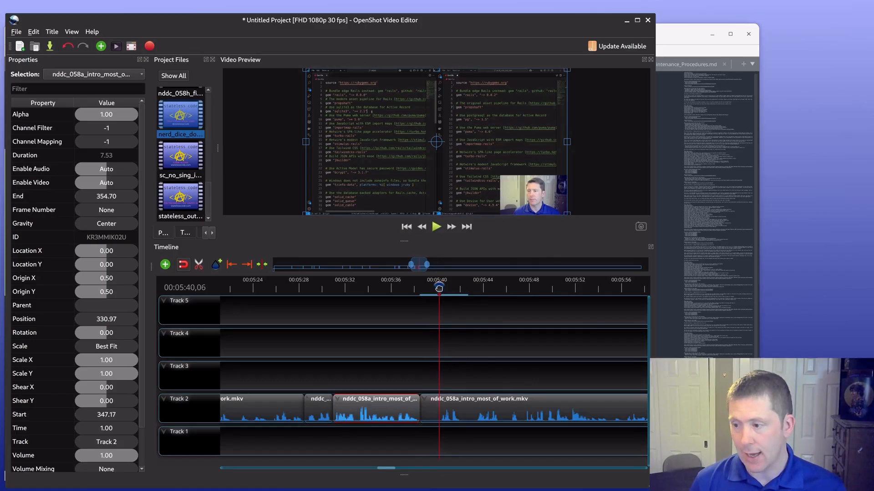
key("ctrl+k")
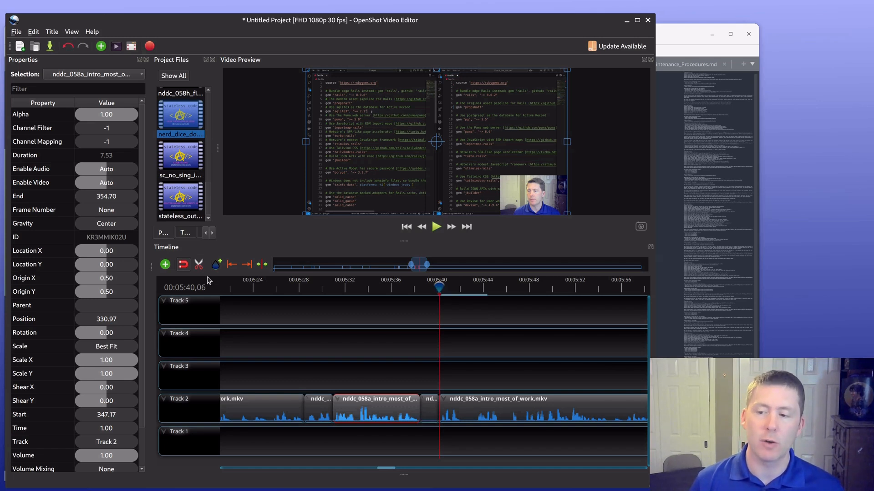
left_click(431, 411)
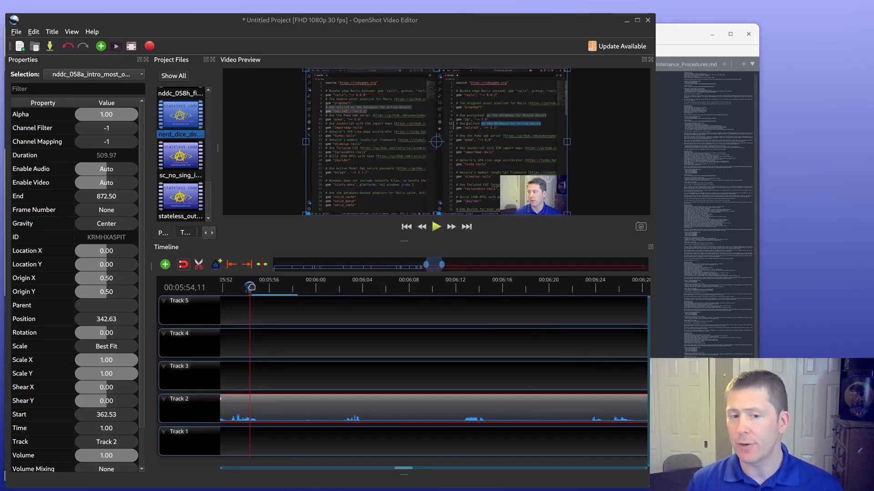
Step: Slice the nddc_058a clip on Track 2 at 00:05:55,03 and 00:06:02,07 around the first silent stretch, keeping both sides
left_click_drag(250, 288, 258, 287)
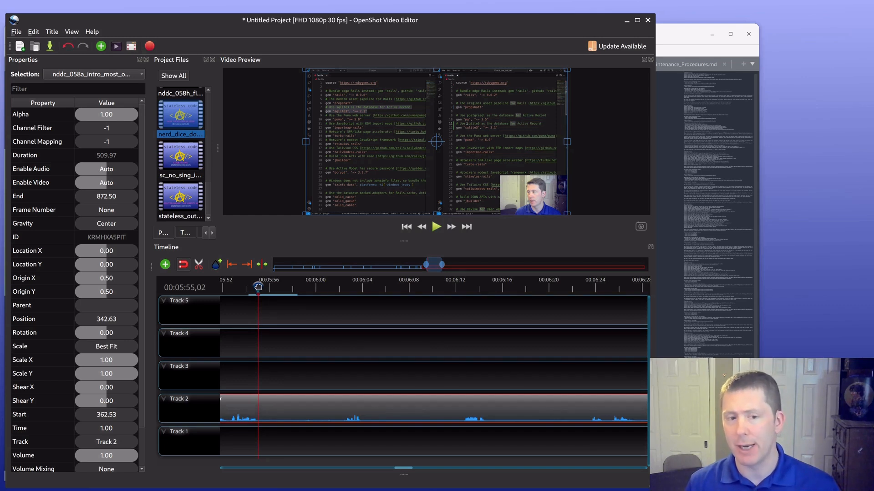
left_click_drag(258, 287, 259, 287)
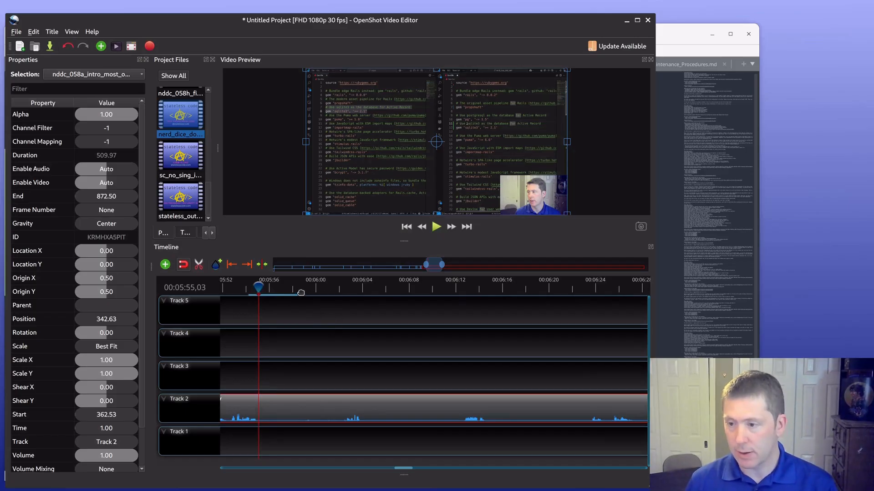
key("ctrl+k")
left_click_drag(258, 287, 340, 288)
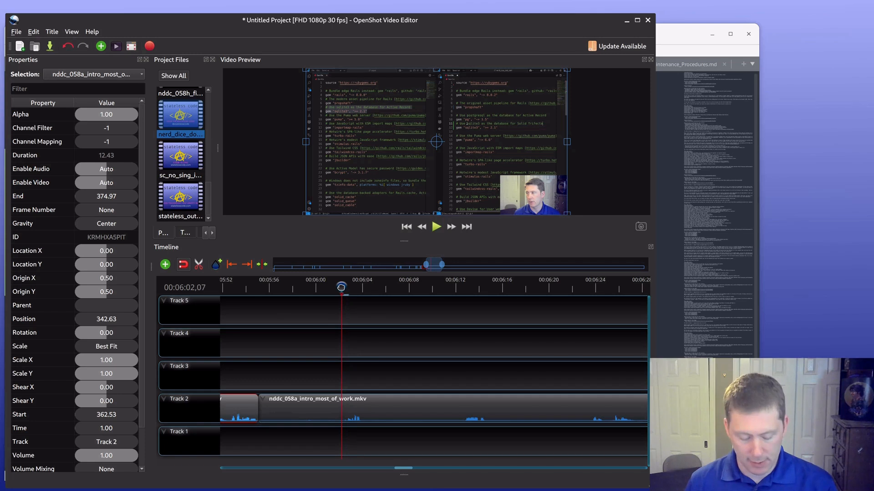
key("ctrl+k")
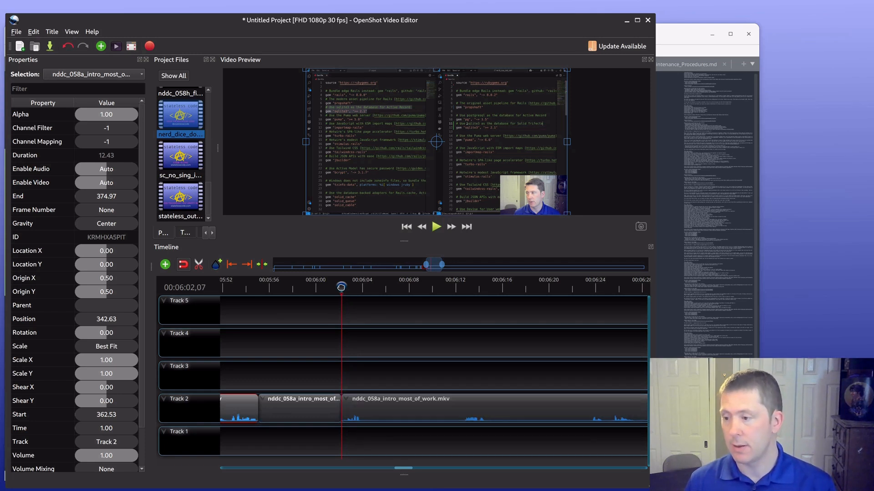
Step: Slice the following nddc_058a clip on Track 2 at 00:06:04,03 and 00:06:12,17 around the second silent stretch, keeping both sides
left_click_drag(341, 287, 362, 287)
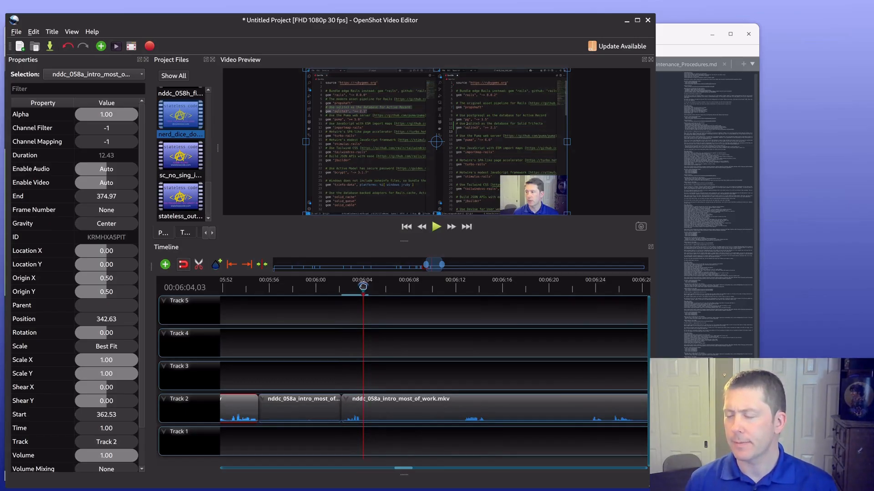
key("ctrl+k")
left_click_drag(363, 287, 461, 287)
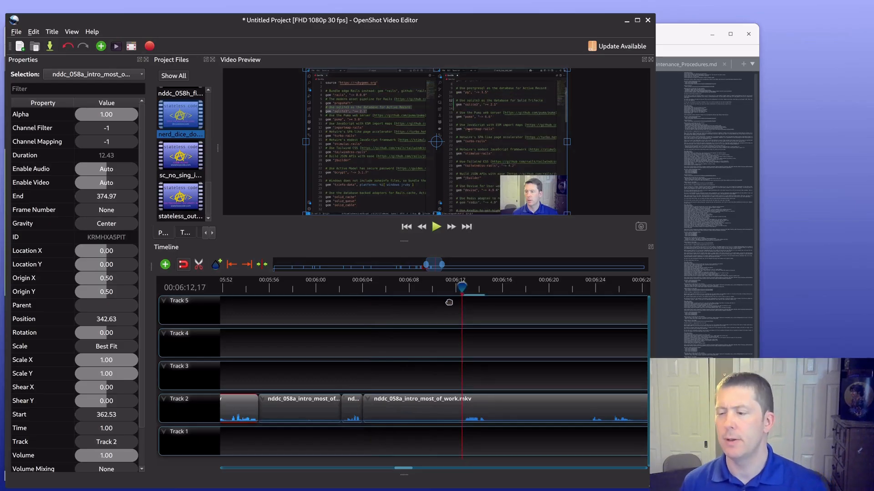
key("ctrl+k")
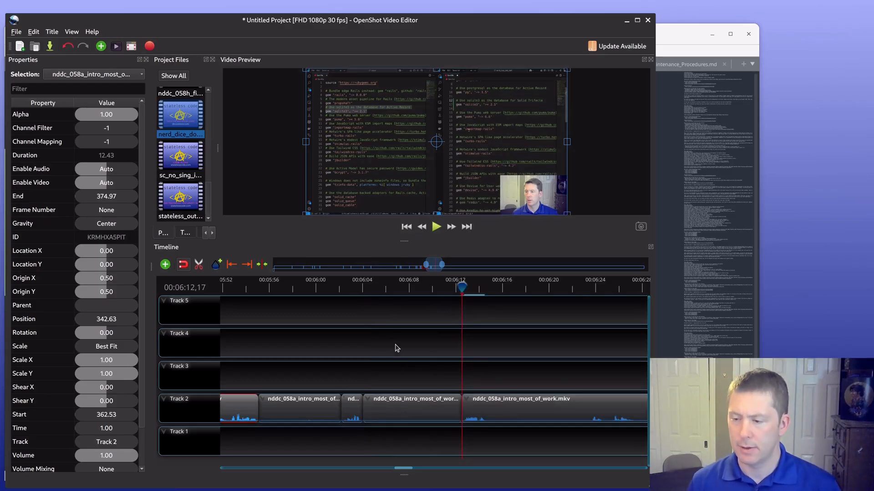
Step: Delete the two silent slices from Track 2 and move the remaining nddc_058a clips back to close both gaps
left_click(300, 408)
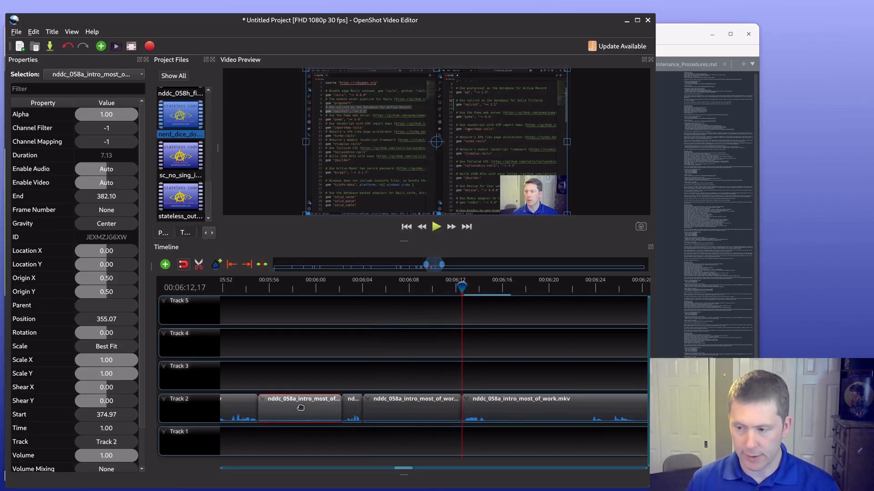
key("Delete")
left_click(406, 408)
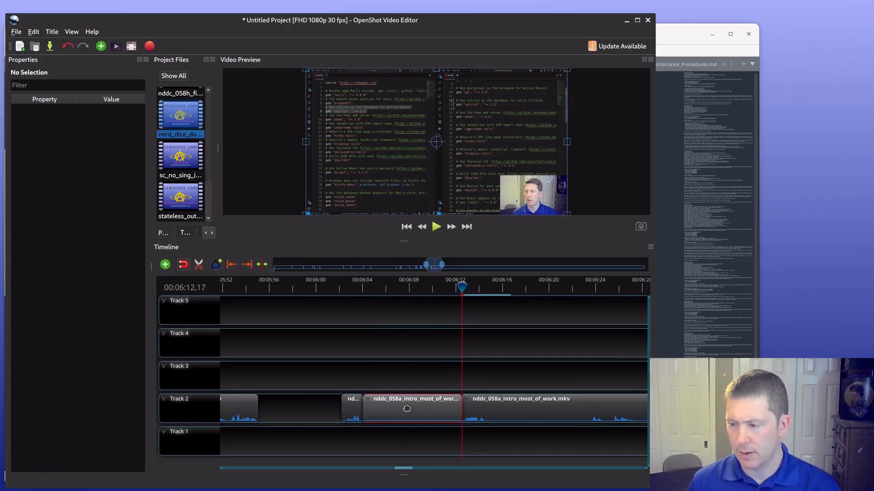
key("Delete")
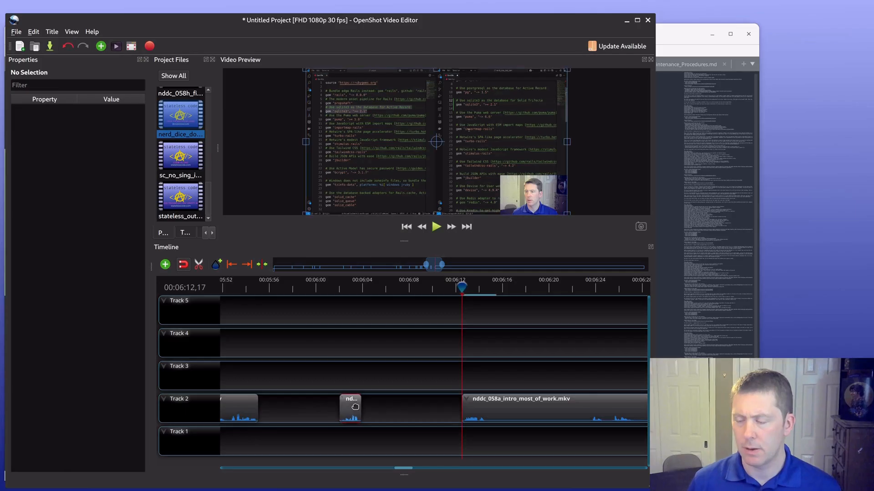
left_click_drag(358, 406, 274, 405)
left_click_drag(521, 407, 344, 407)
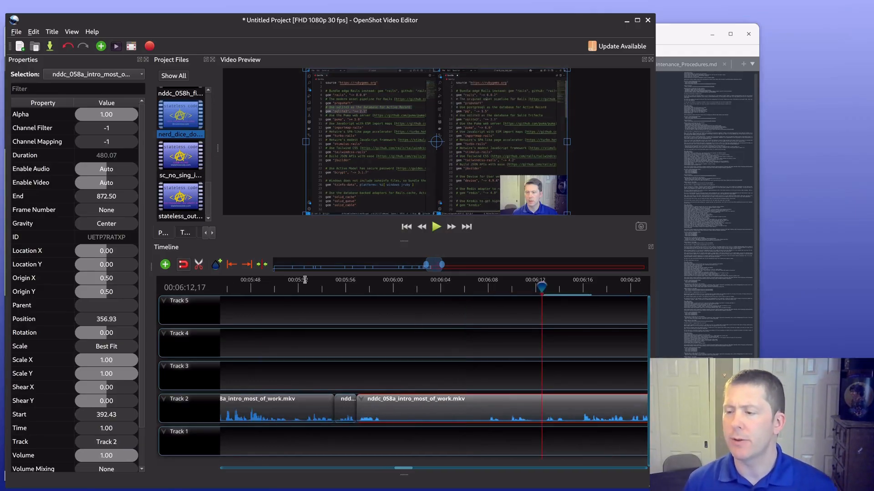
Step: Slice the last nddc_058a clip on Track 2 at 00:05:59,06 and 00:06:07,25, keeping both sides
left_click(381, 287)
left_click(381, 287)
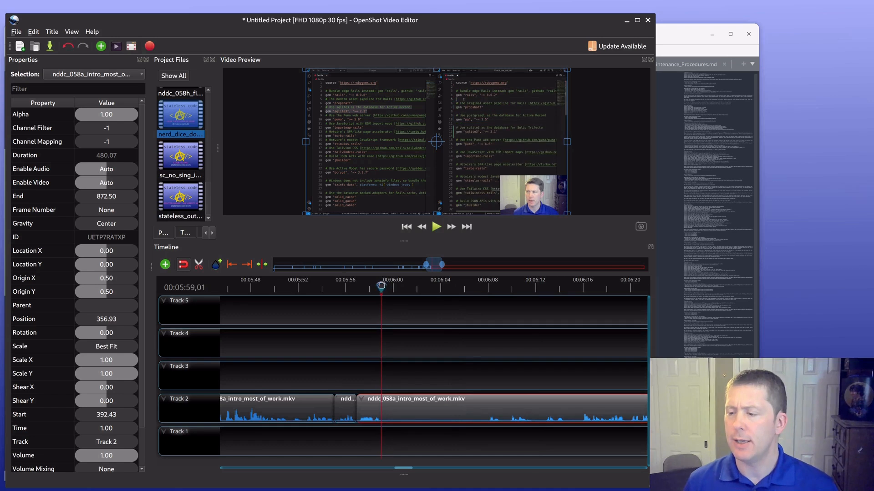
left_click_drag(381, 286, 466, 283)
left_click_drag(389, 287, 382, 288)
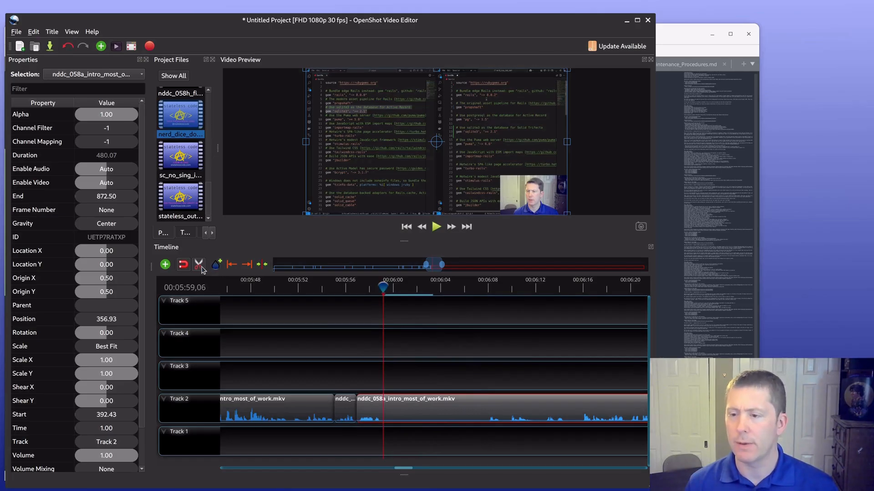
left_click(201, 267)
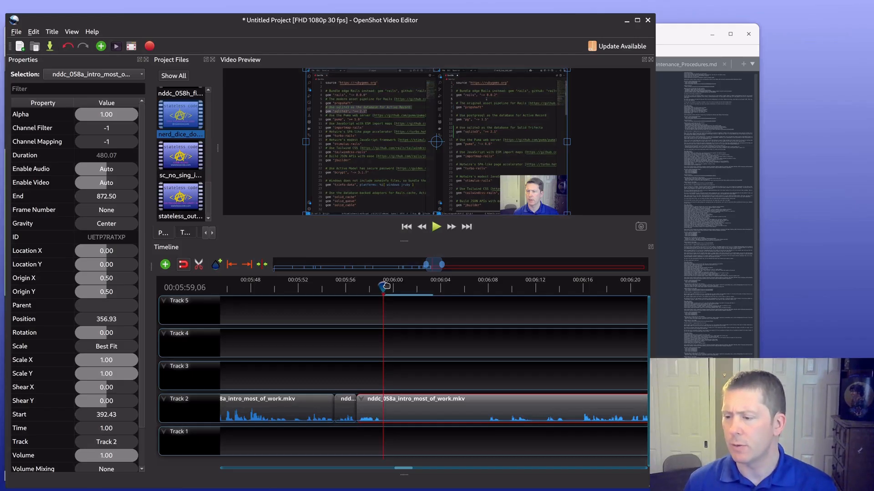
key("ctrl+k")
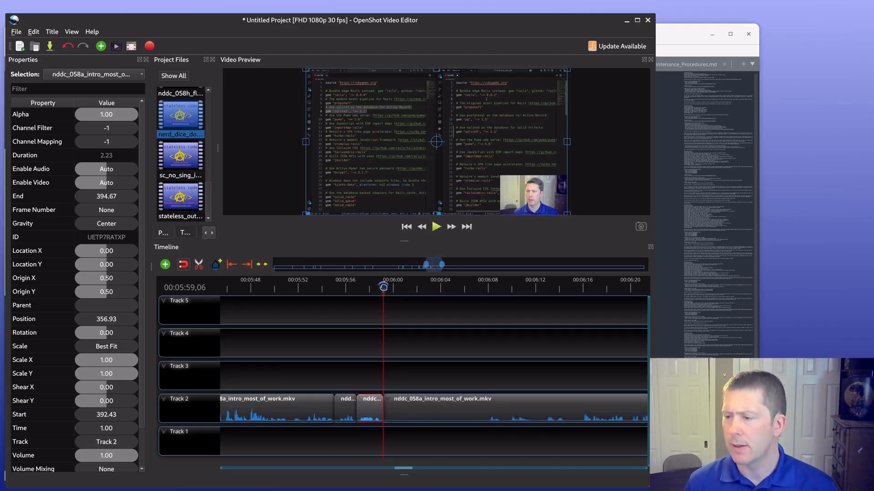
left_click_drag(383, 287, 485, 287)
key("Right")
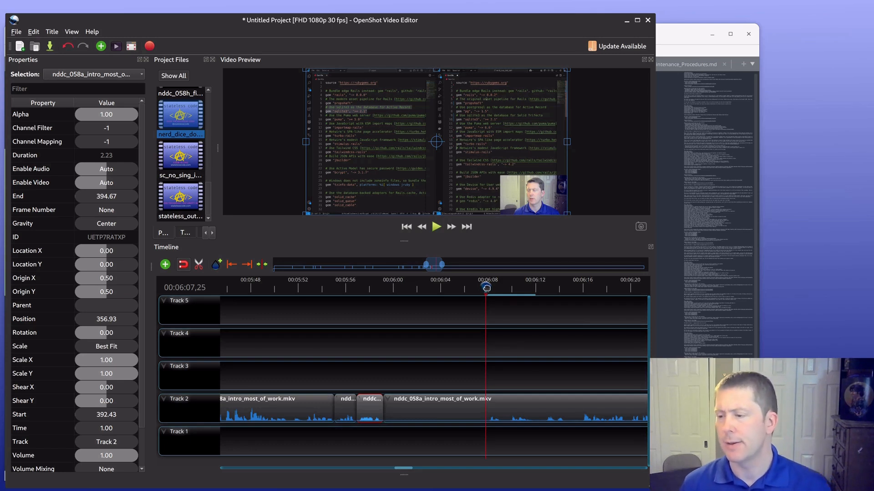
key("ctrl+k")
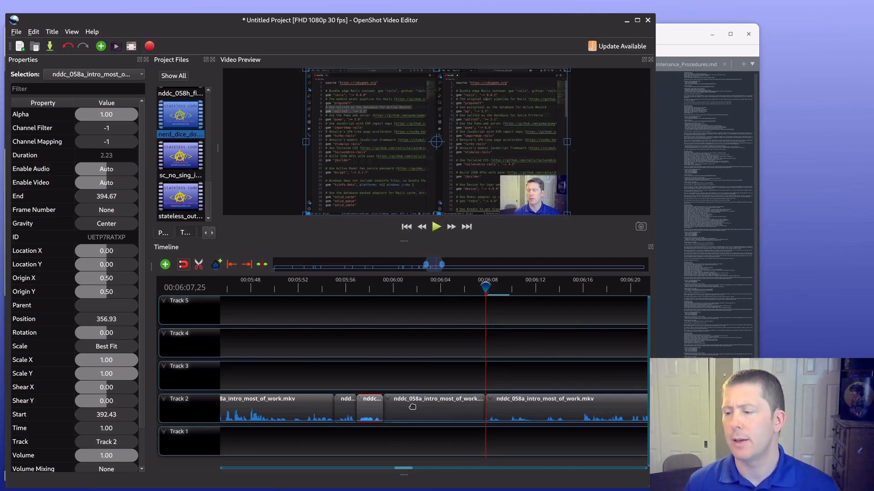
Step: Double the playback speed of the slice starting at 00:05:59,06 and move the following clip back to close the gap
left_click(420, 407)
right_click(423, 409)
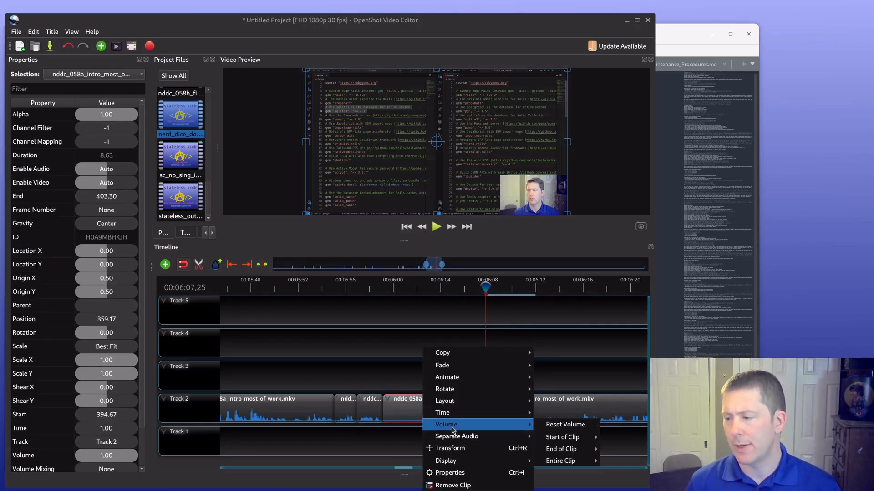
mouse_move(454, 418)
mouse_move(572, 428)
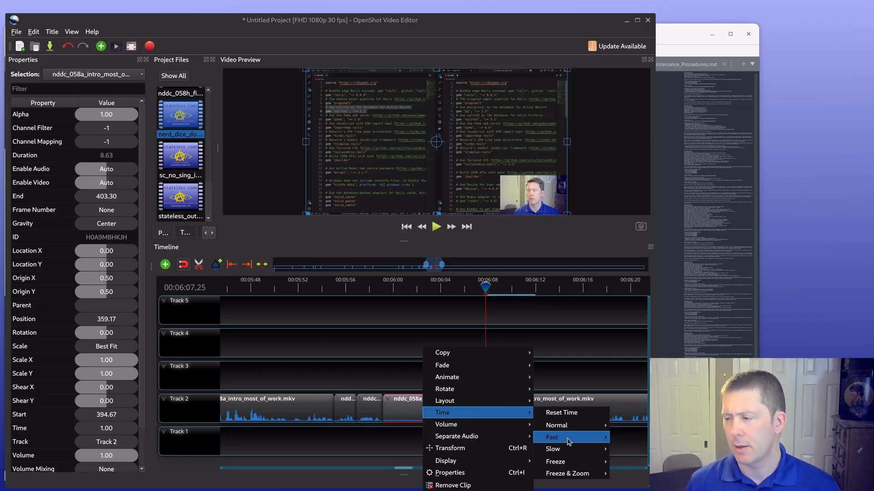
left_click(680, 439)
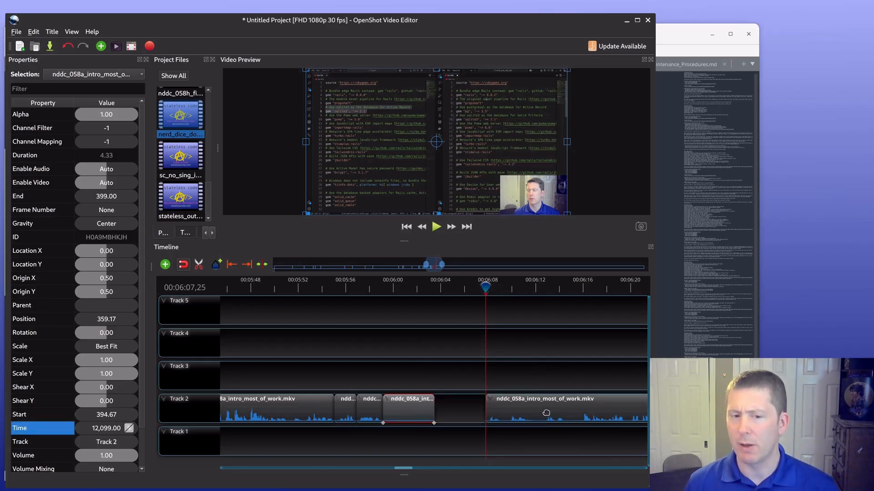
left_click_drag(546, 413, 498, 414)
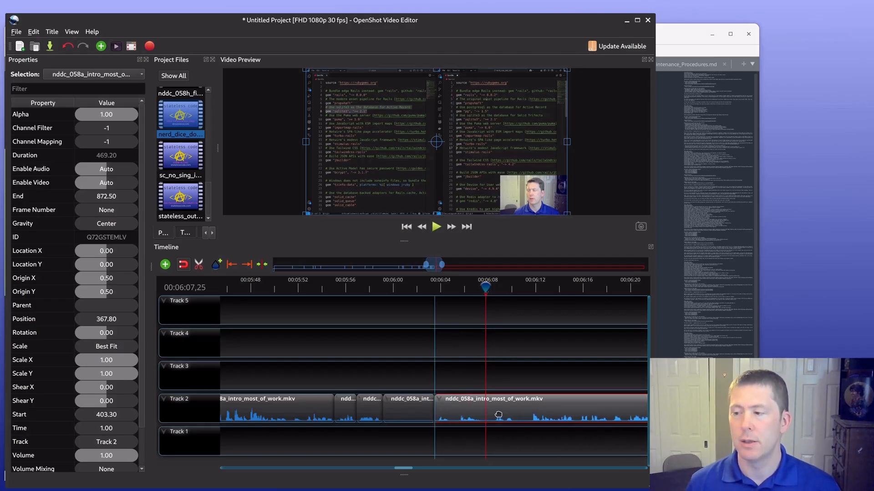
left_click_drag(498, 415, 498, 415)
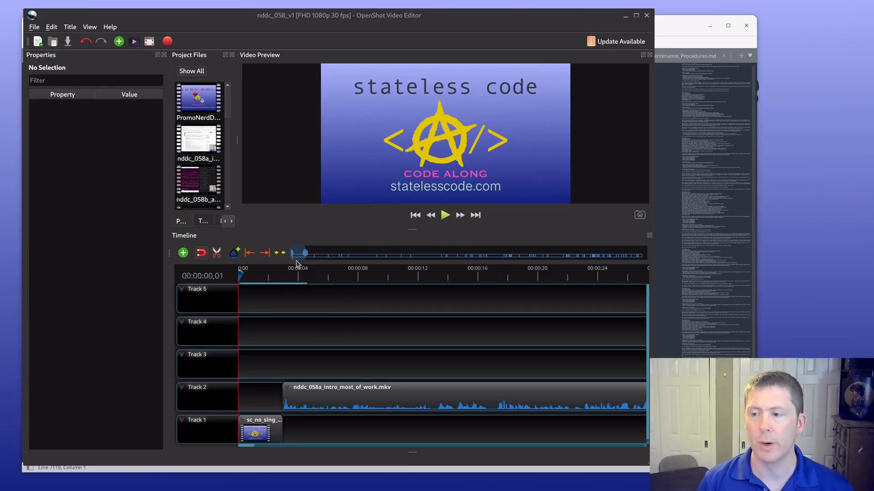
Step: Export the finished timeline as nddc_058_v1 to the Videos folder with the MKV (h.264 va) target, and close the export dialog
left_click_drag(298, 248, 317, 250)
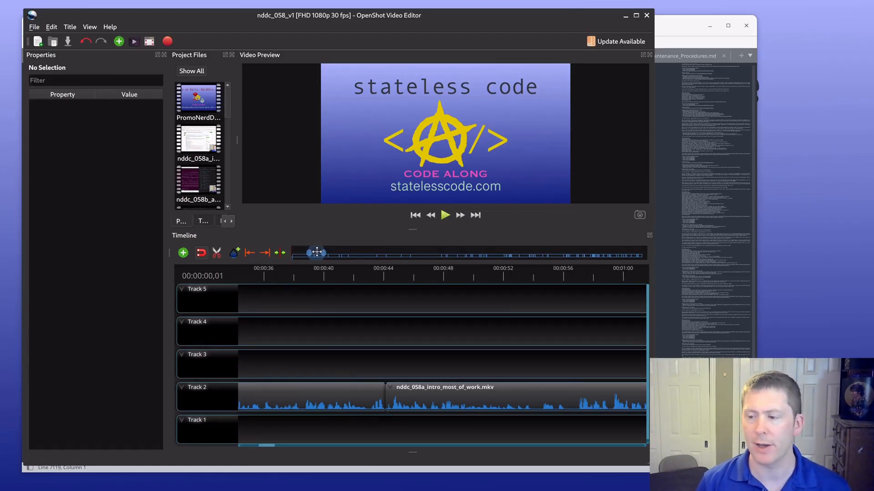
left_click_drag(316, 252, 635, 253)
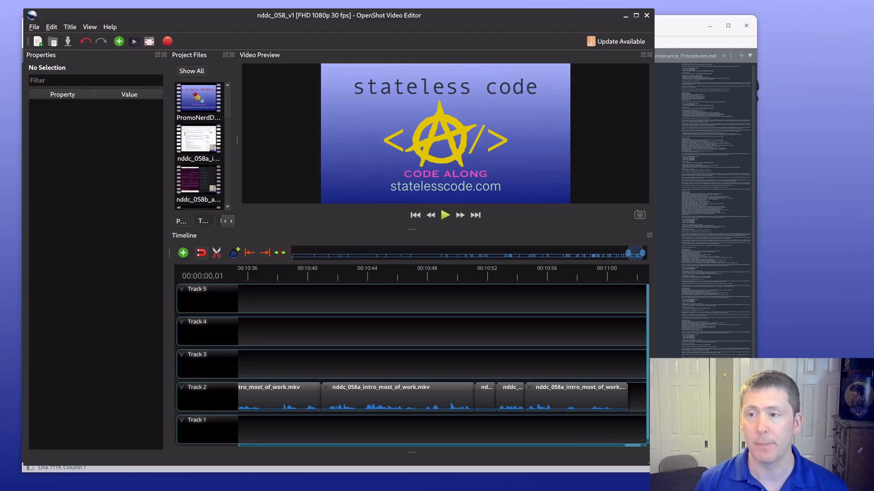
left_click(34, 28)
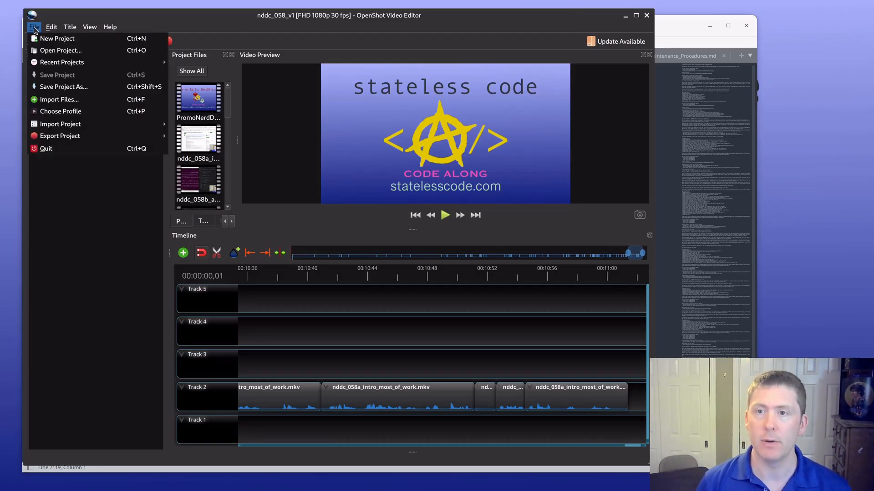
left_click(220, 22)
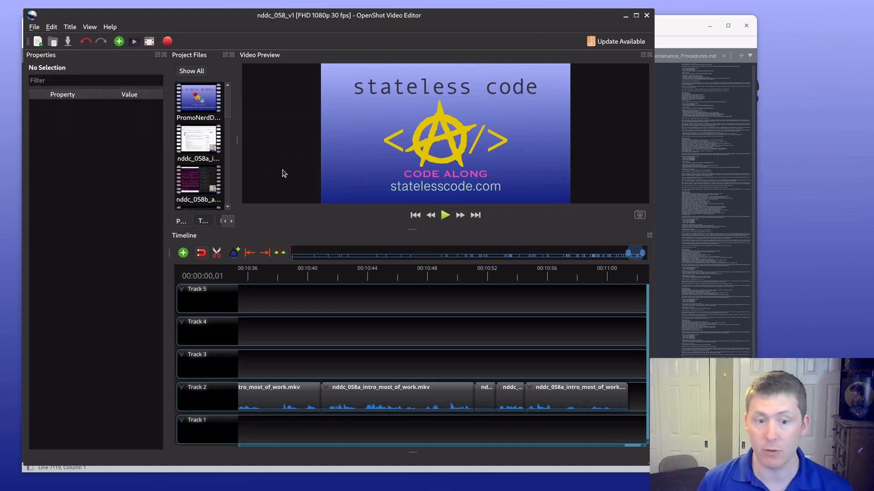
key("ctrl+e")
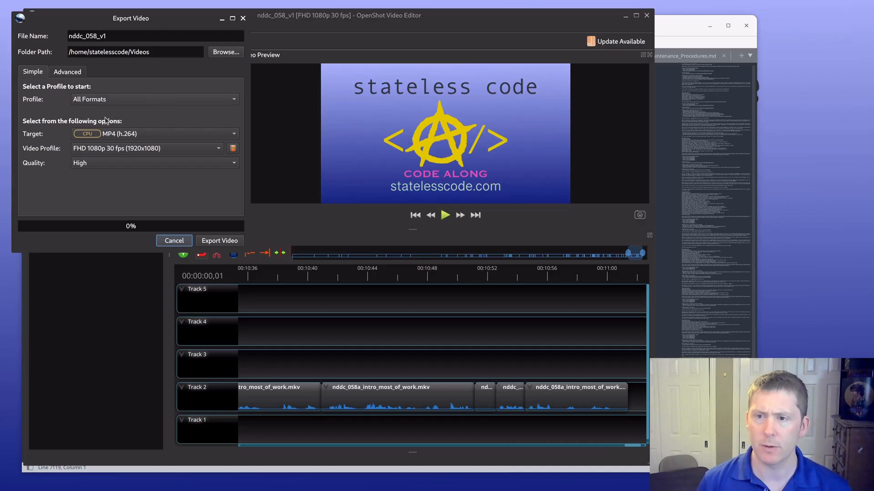
left_click(145, 137)
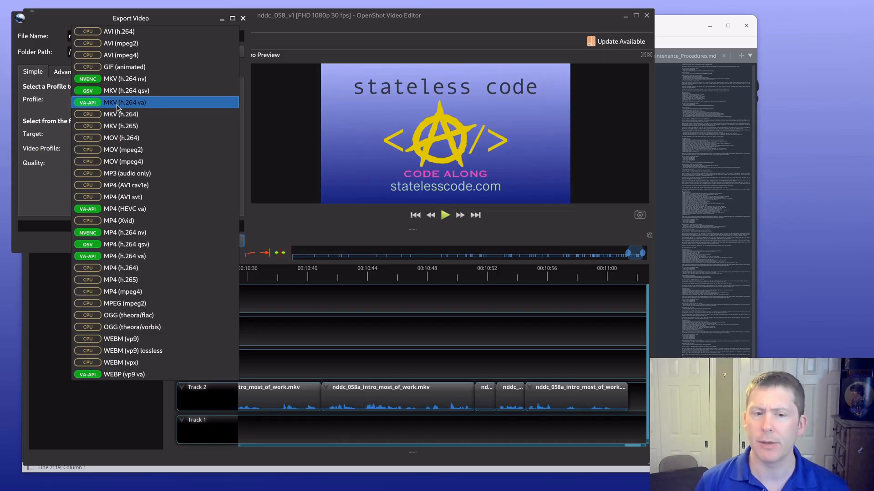
left_click(117, 107)
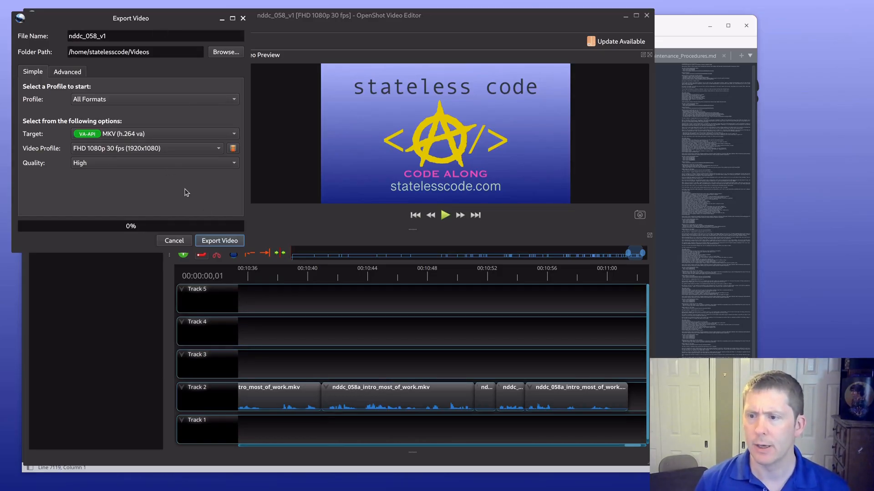
left_click(213, 242)
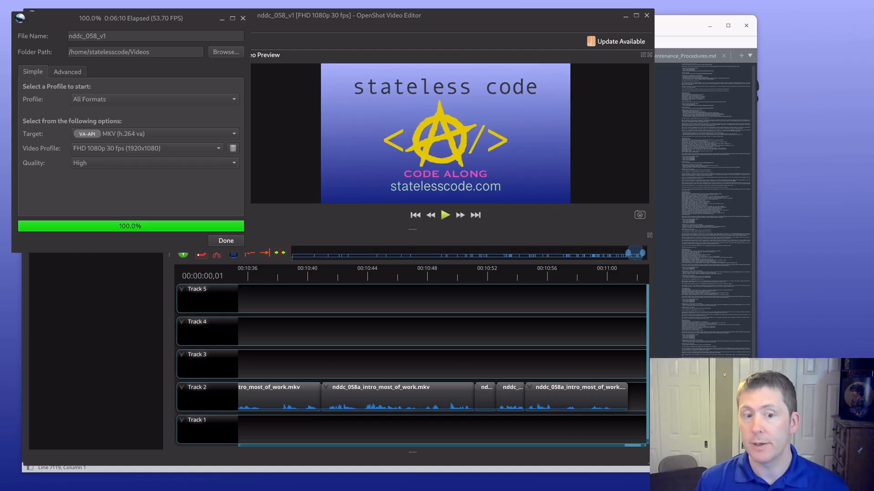
left_click(230, 239)
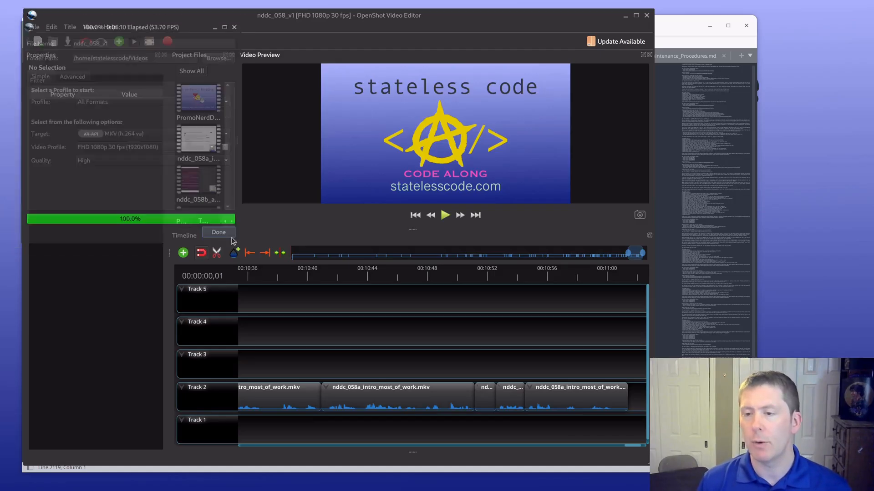
Step: Enlarge the editor window of the empty untitled project
left_click(36, 28)
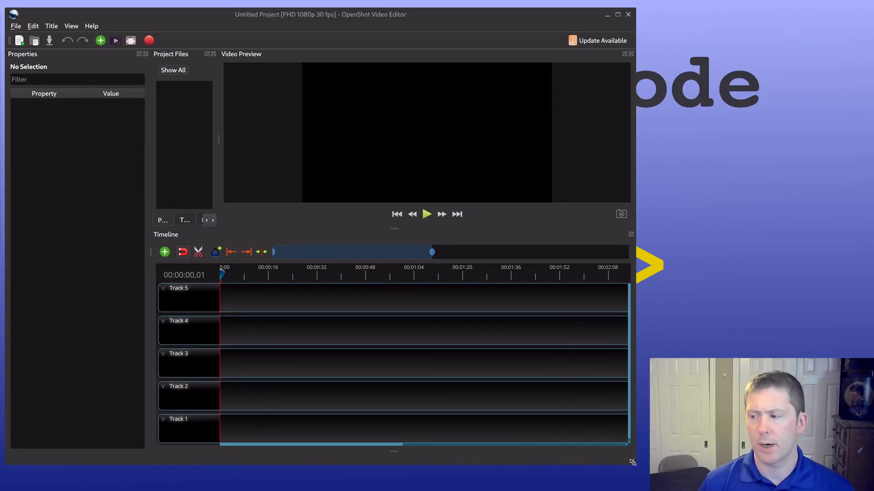
left_click_drag(630, 457, 645, 488)
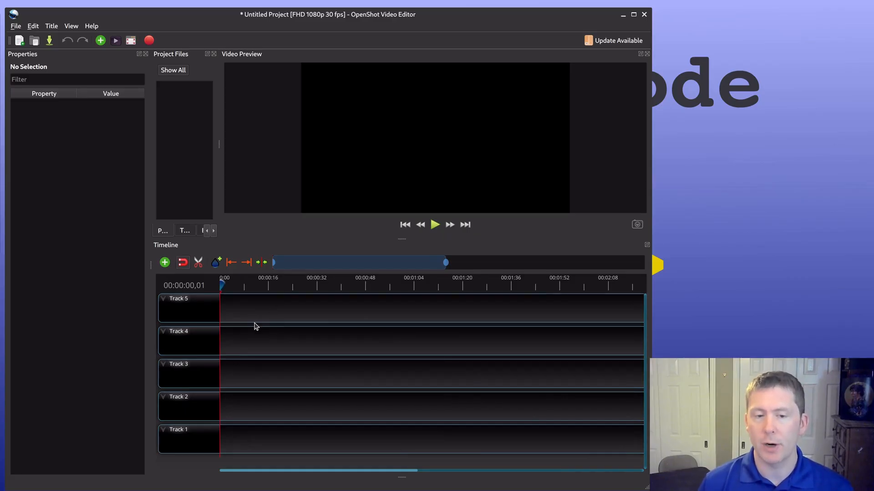
left_click(16, 26)
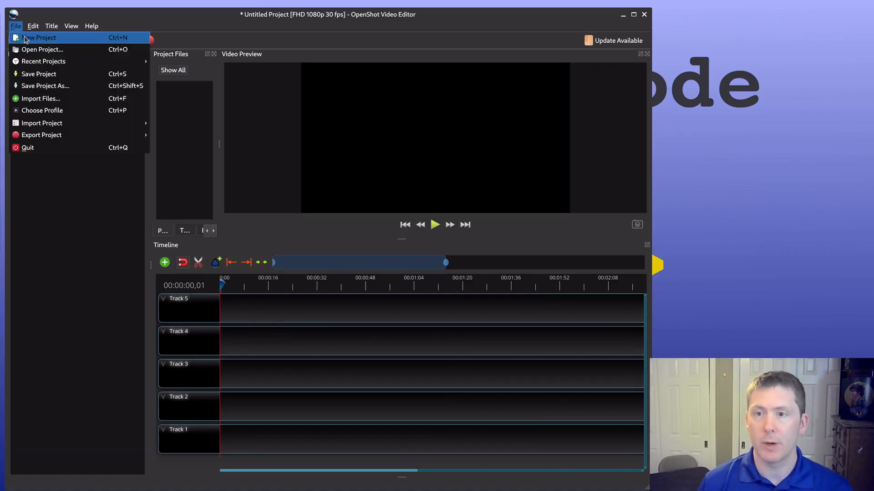
left_click(204, 14)
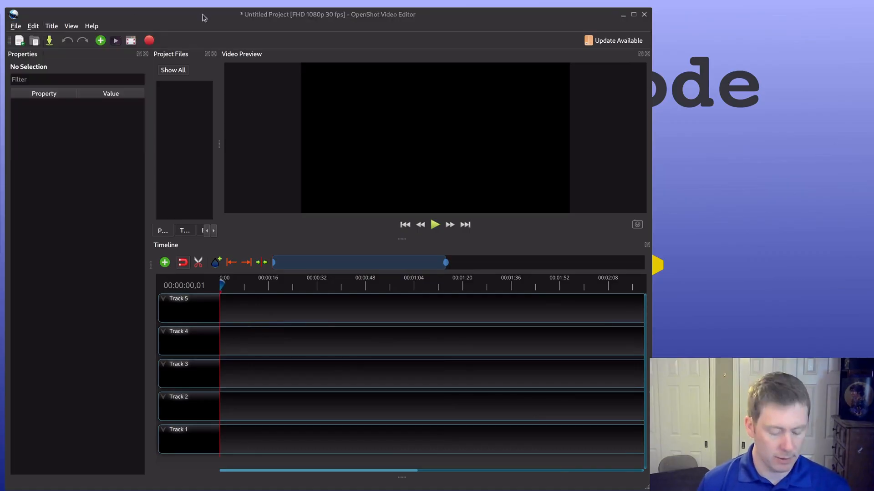
Step: Import nddc_058b_app_layout_pwa.mkv from the ScreencastRaw folder into the project files
left_click(99, 40)
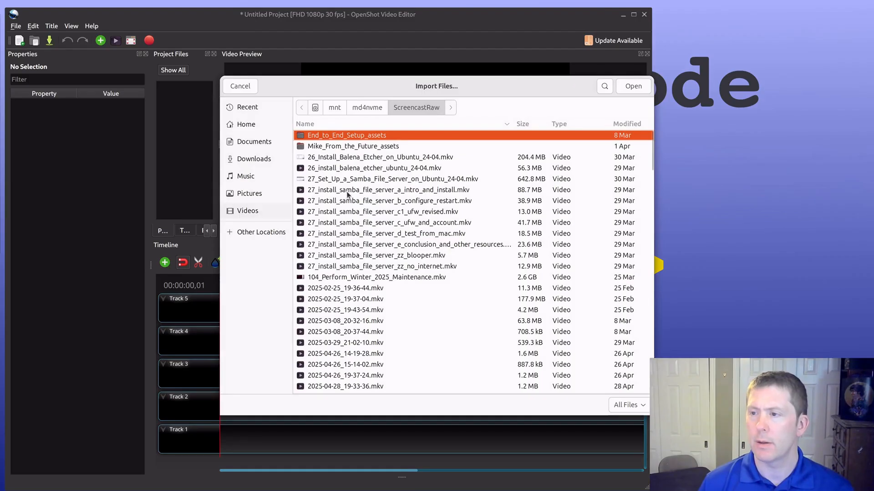
scroll(355, 178, "down", 5)
scroll(357, 181, "down", 15)
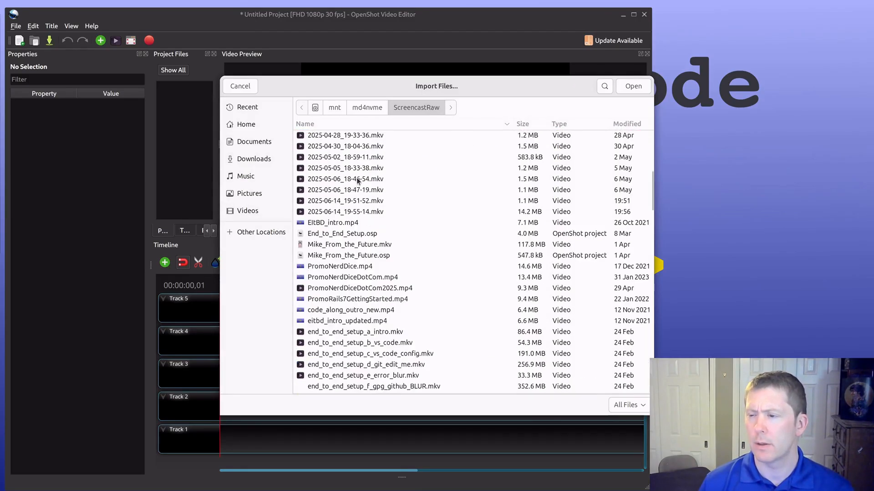
scroll(358, 181, "down", 16)
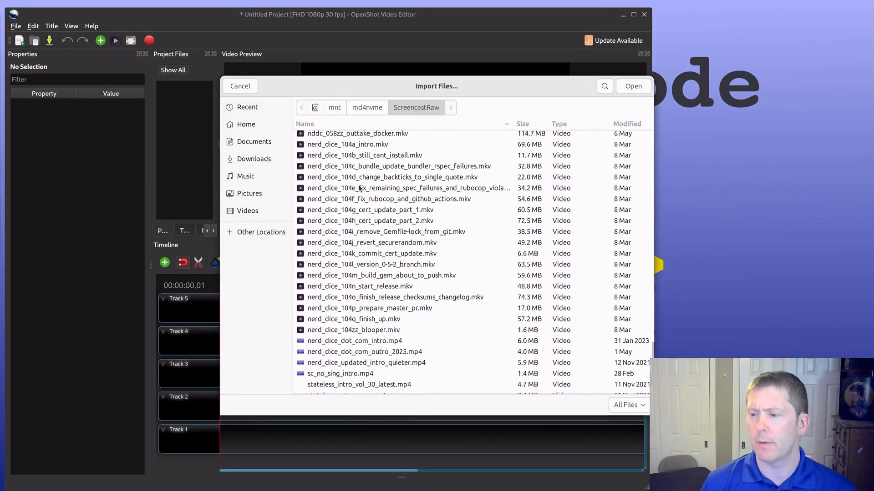
scroll(337, 212, "up", 13)
scroll(340, 220, "down", 1)
scroll(340, 222, "down", 1)
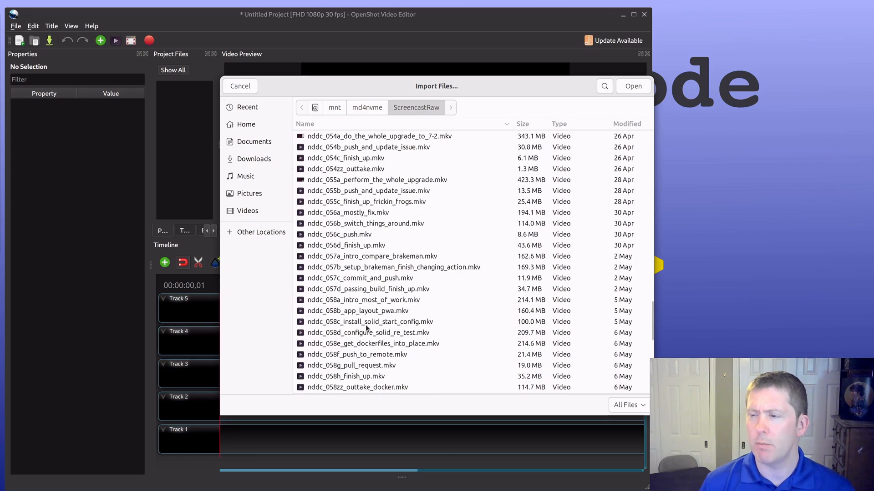
left_click(328, 312)
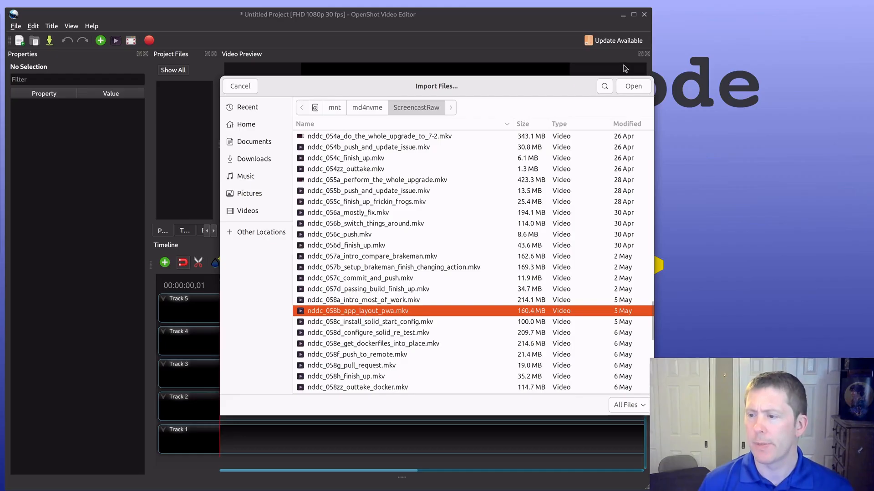
left_click(628, 86)
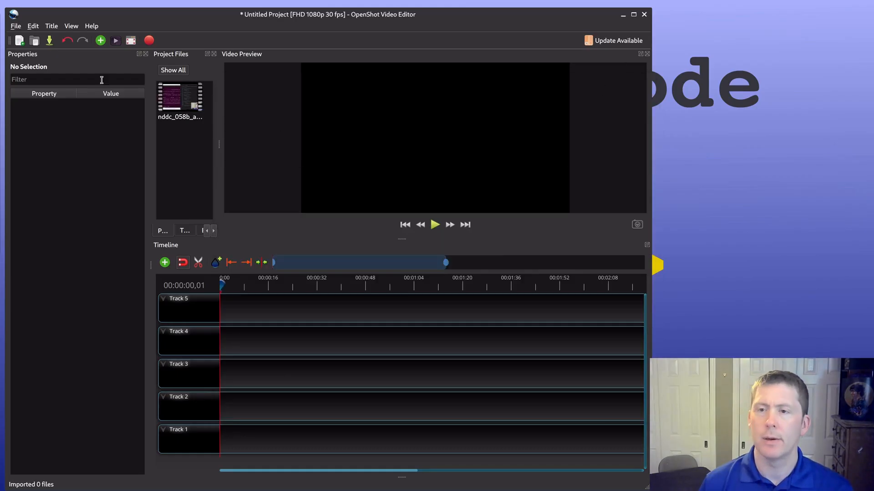
Step: Import the exported nddc_058_v1.mkv from the Videos folder into the project files
double_click(191, 148)
left_click(247, 211)
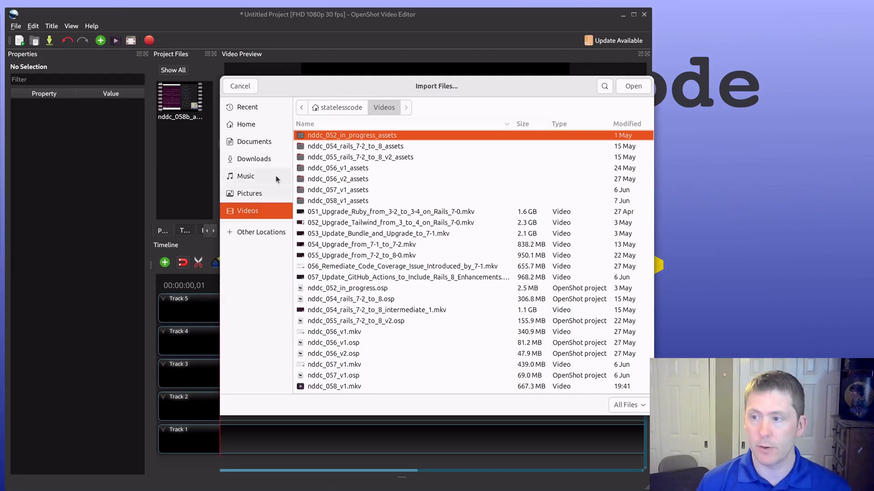
scroll(326, 273, "down", 1)
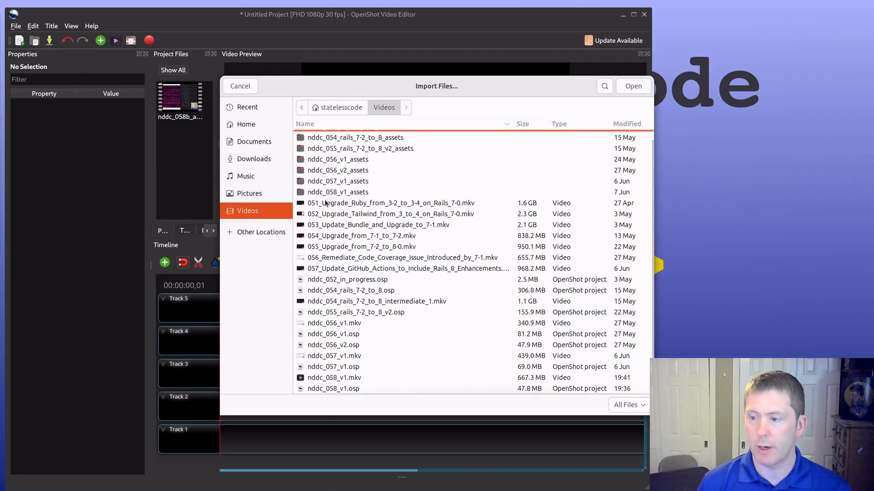
left_click(313, 381)
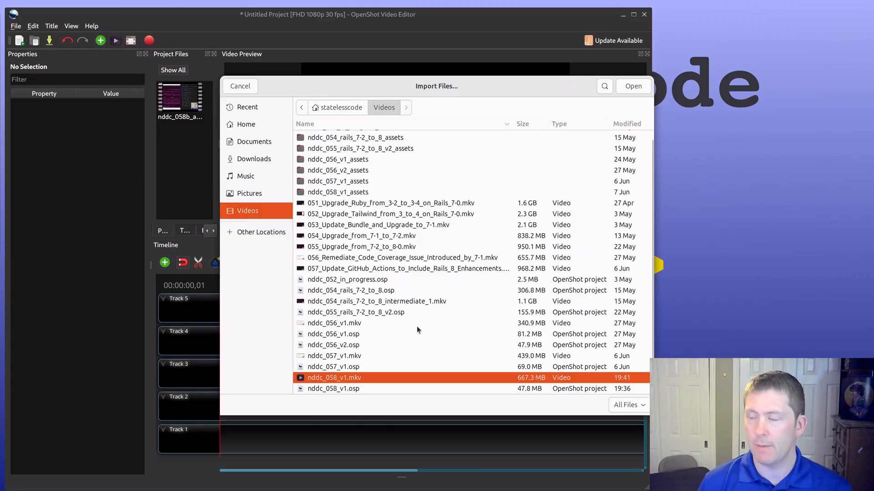
left_click(631, 87)
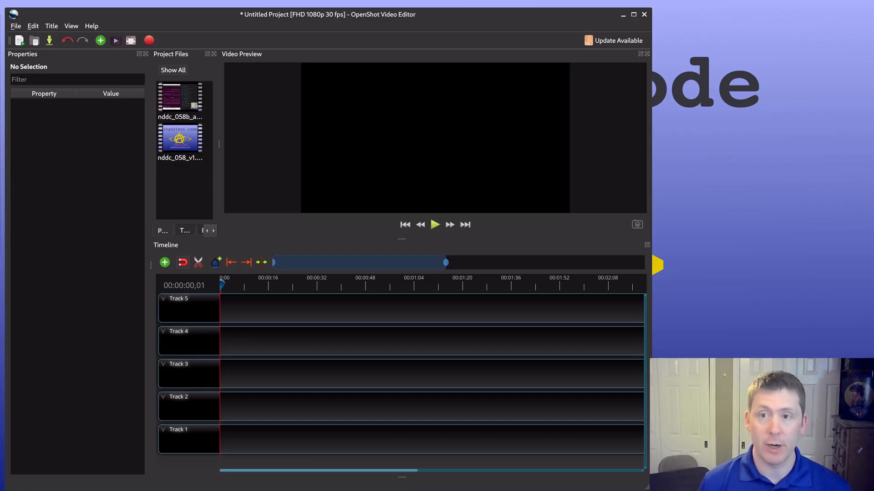
Step: Save the project as nddc_058_v2.osp in the Videos folder
left_click(13, 27)
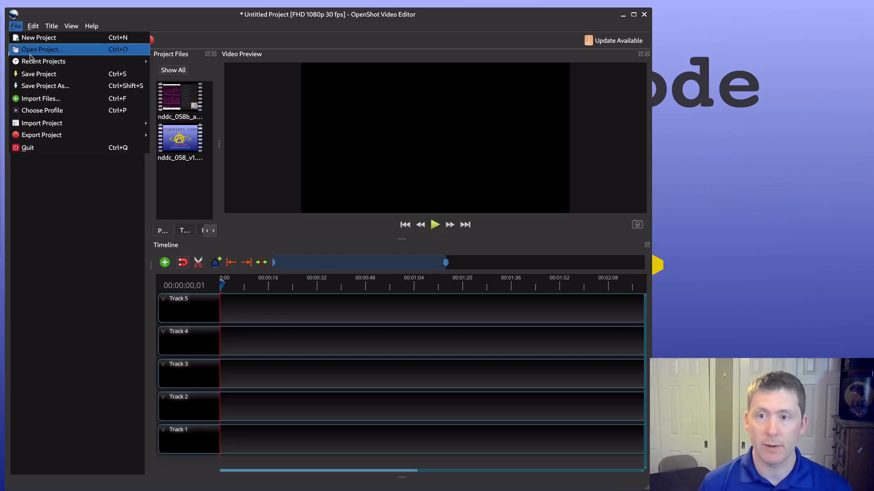
left_click(41, 85)
left_click(350, 279)
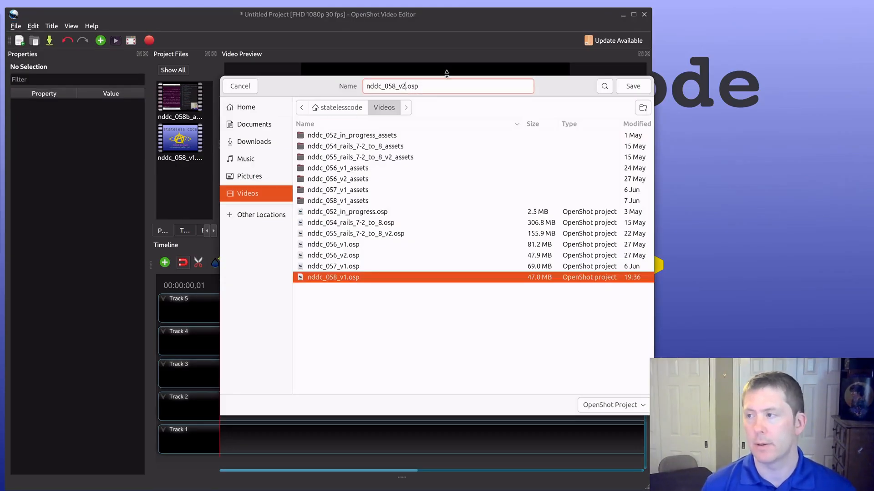
key("BackSpace")
type("2")
left_click(633, 86)
Step: Place nddc_058_v1.mkv at the start of Track 1 and move the playhead near its end, at 00:11:01,03
left_click_drag(178, 139, 275, 324)
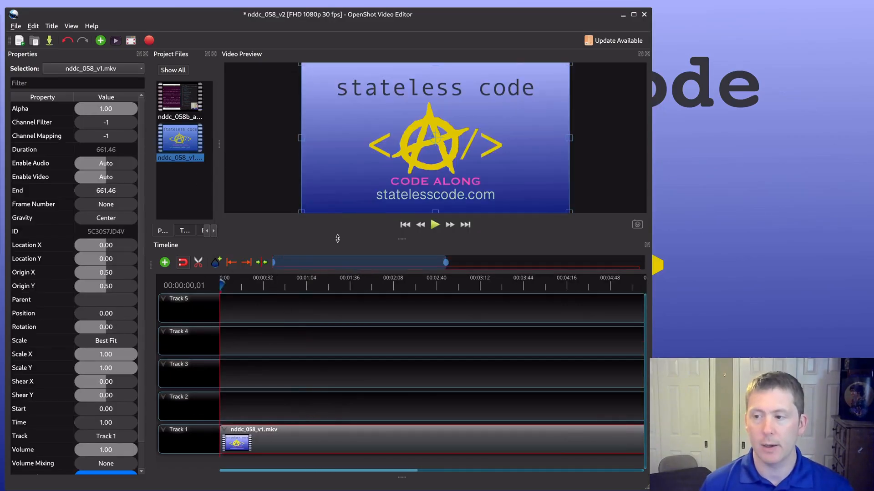
left_click_drag(337, 262, 588, 262)
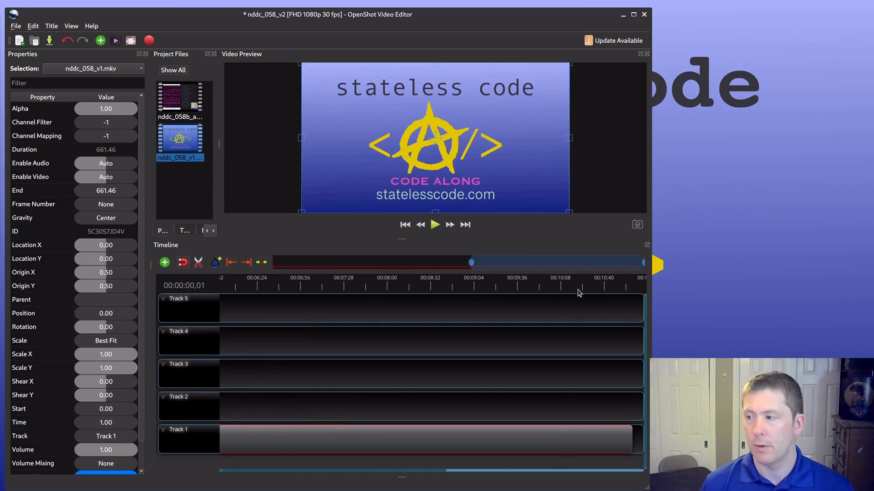
left_click(626, 286)
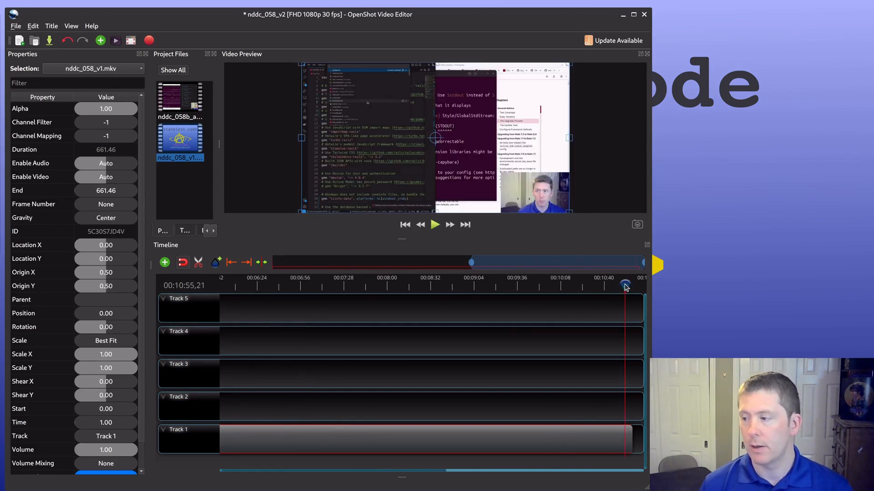
left_click_drag(625, 286, 632, 283)
Step: Add nddc_058b_app_layout_pwa.mkv to Track 2 at the playhead position, with a start time of 661.07 seconds
left_click(178, 105)
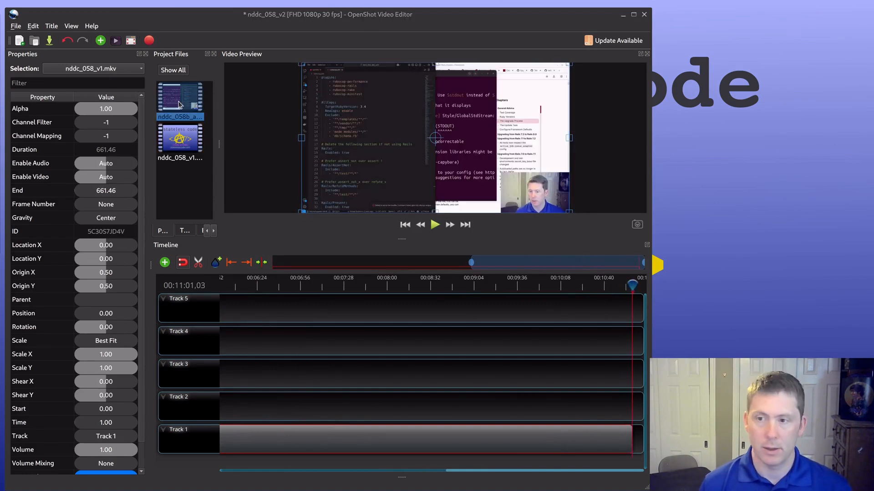
key("ctrl+alt+a")
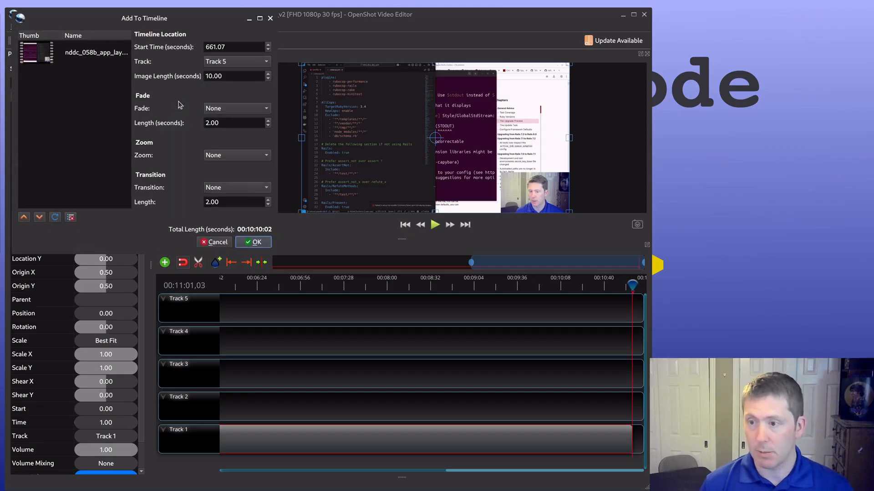
left_click(243, 61)
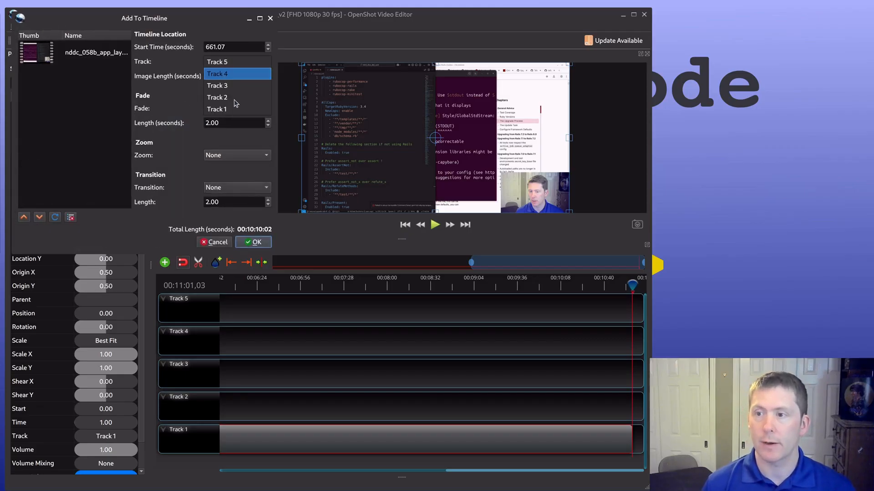
left_click(236, 97)
left_click(251, 243)
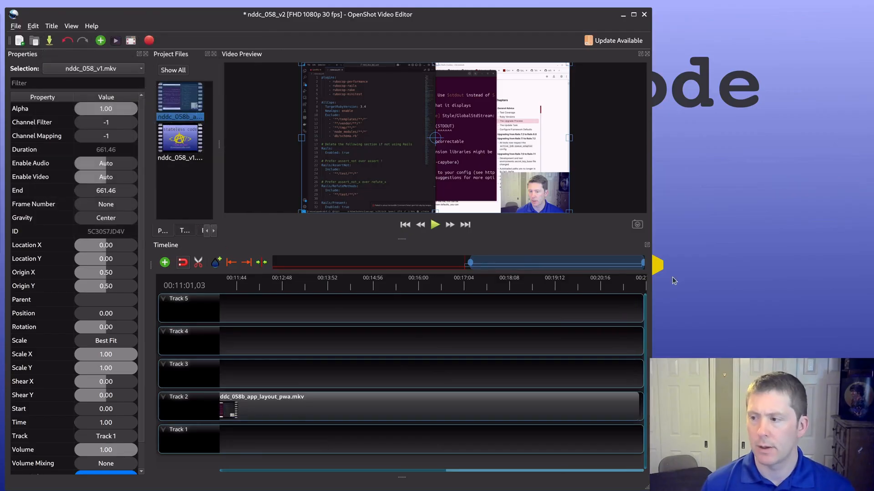
Step: Move the nddc_058b clip on Track 2 to position 661.47 so it starts where the Track 1 clip ends
left_click_drag(321, 408, 317, 404)
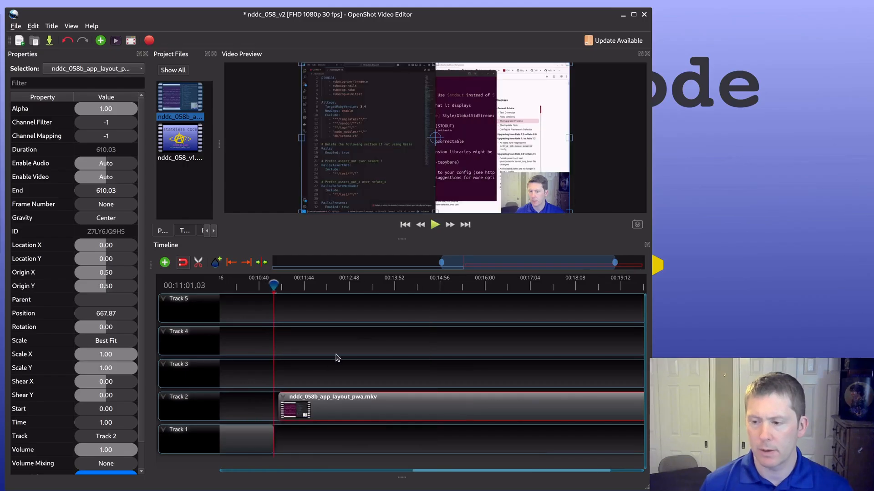
scroll(398, 332, "up", 1)
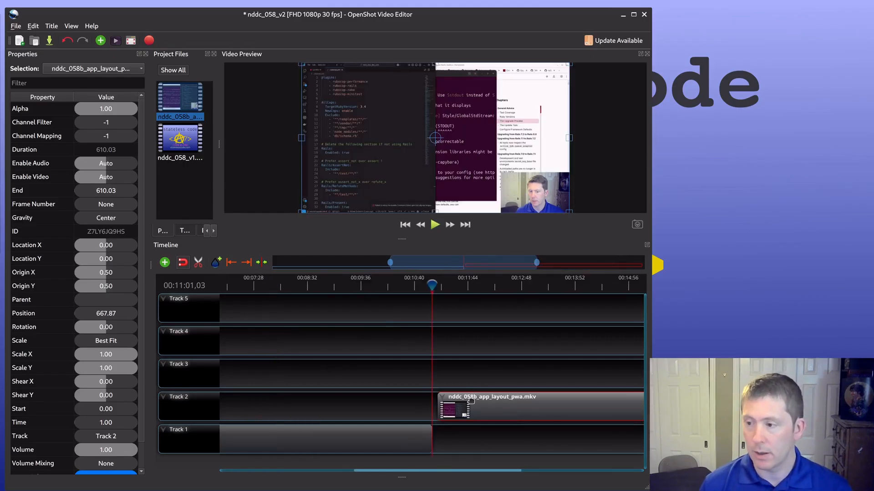
scroll(463, 402, "up", 2)
left_click_drag(466, 405, 465, 405)
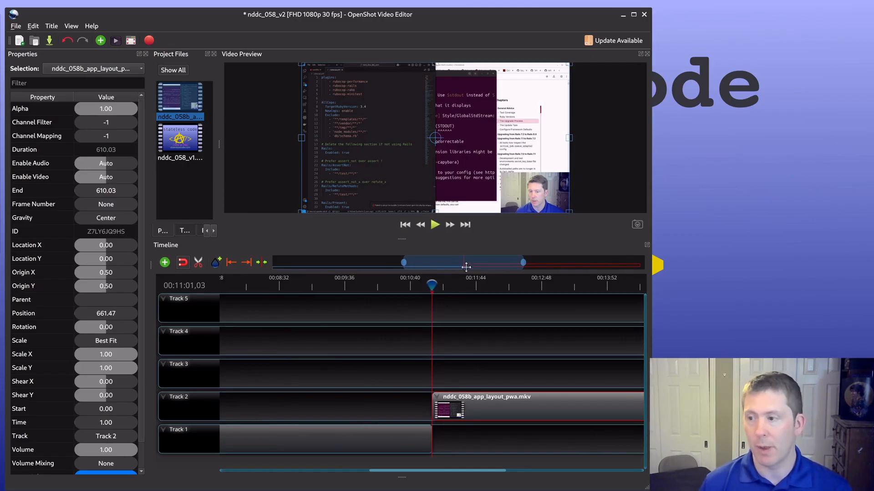
Step: Show the audio waveform of the nddc_058b clip on Track 2
left_click_drag(466, 267, 480, 267)
right_click(428, 405)
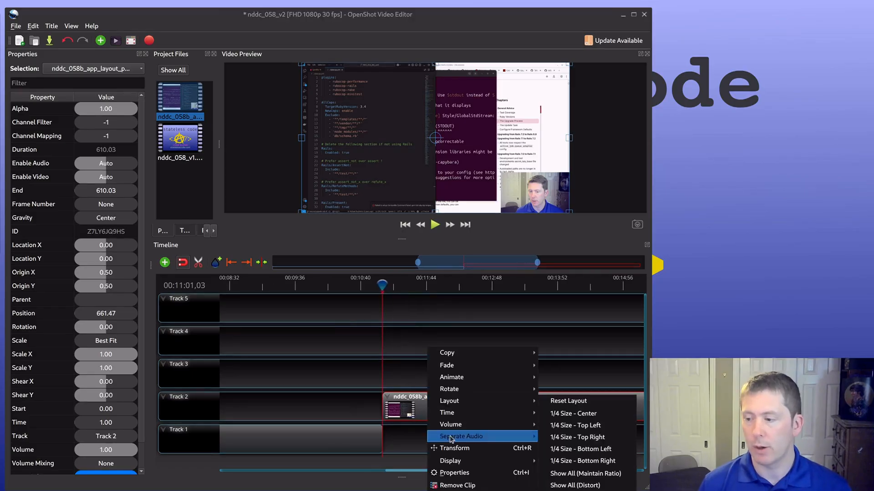
mouse_move(450, 461)
left_click(560, 463)
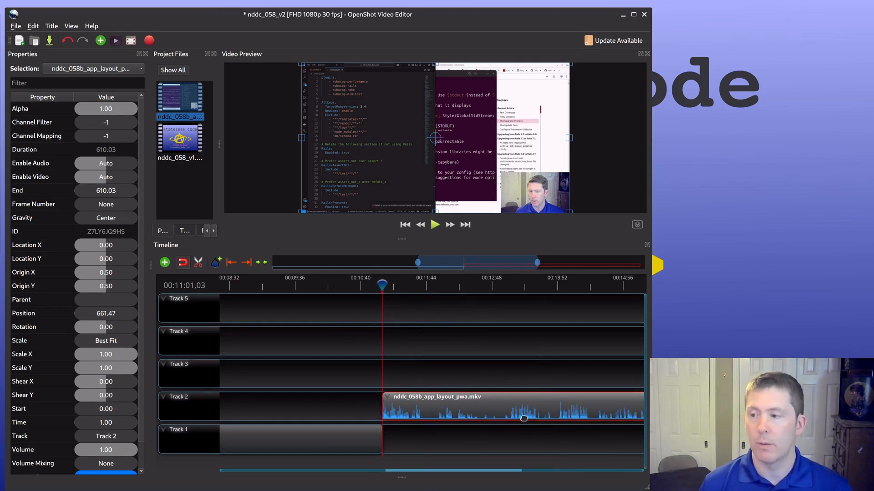
scroll(453, 396, "up", 2)
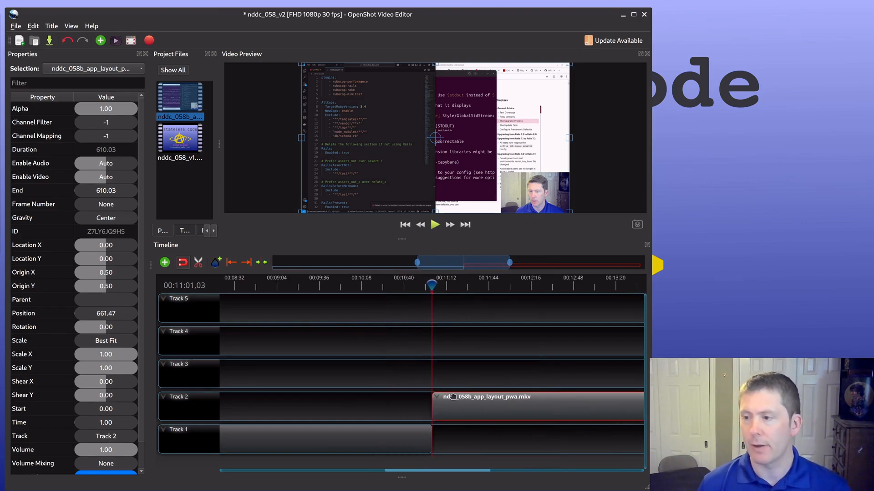
scroll(487, 395, "up", 3)
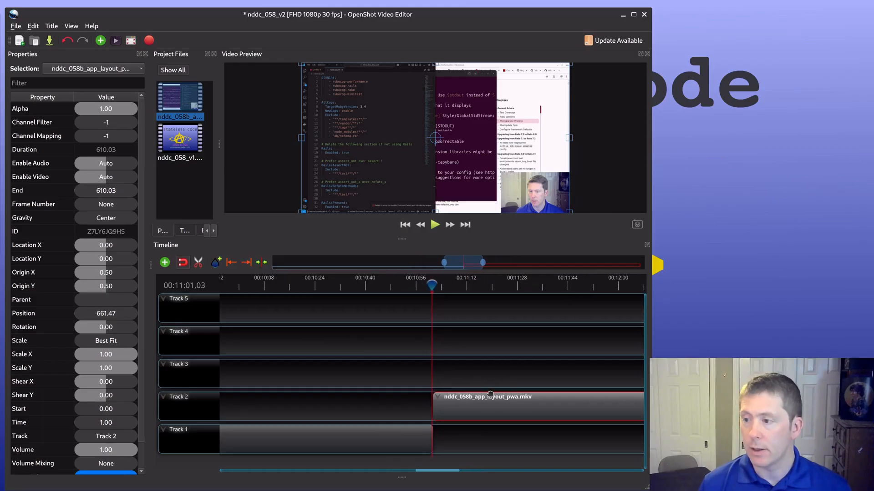
scroll(490, 394, "up", 1)
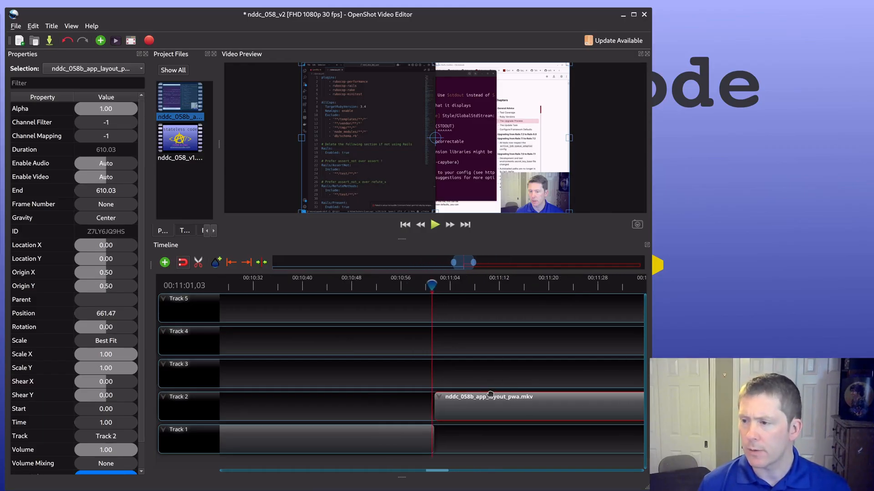
scroll(490, 394, "up", 1)
scroll(490, 394, "up", 1)
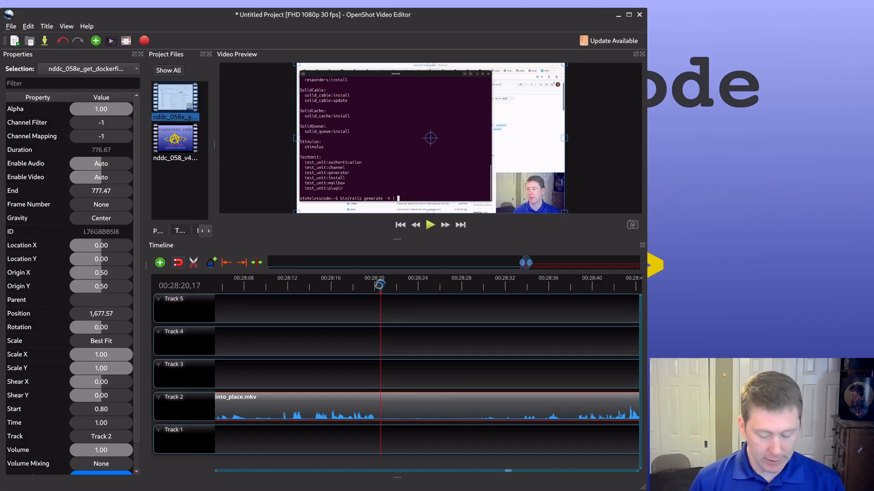
Step: Slice the nddc_058e_get_dockerfiles_into_place clip on Track 2 at 00:28:20,17 and 00:28:29,13, keeping both sides
key("ctrl+k")
left_click_drag(378, 286, 477, 293)
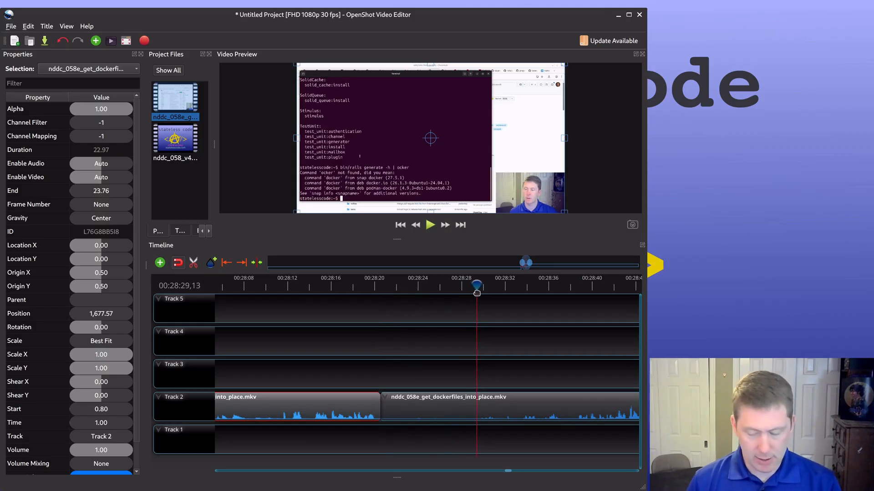
key("ctrl+k")
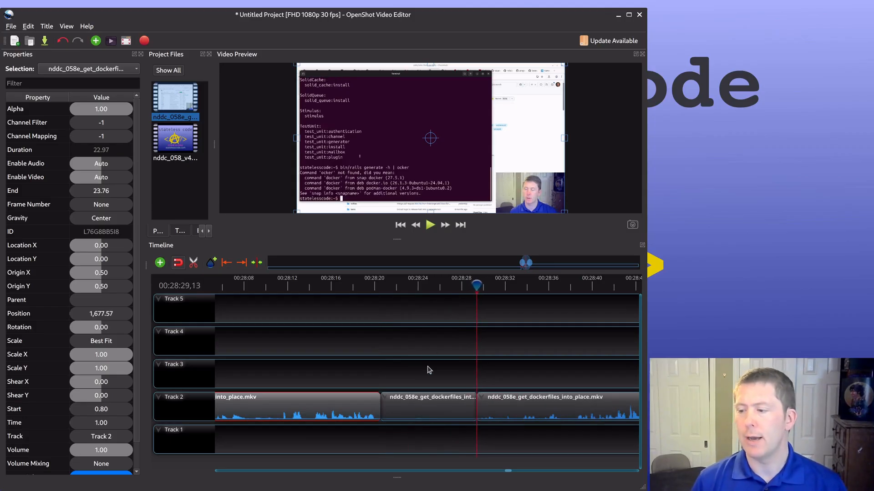
Step: Set the volume of the entire slice between 00:28:20,17 and 00:28:29,13 to 0%
left_click(416, 402)
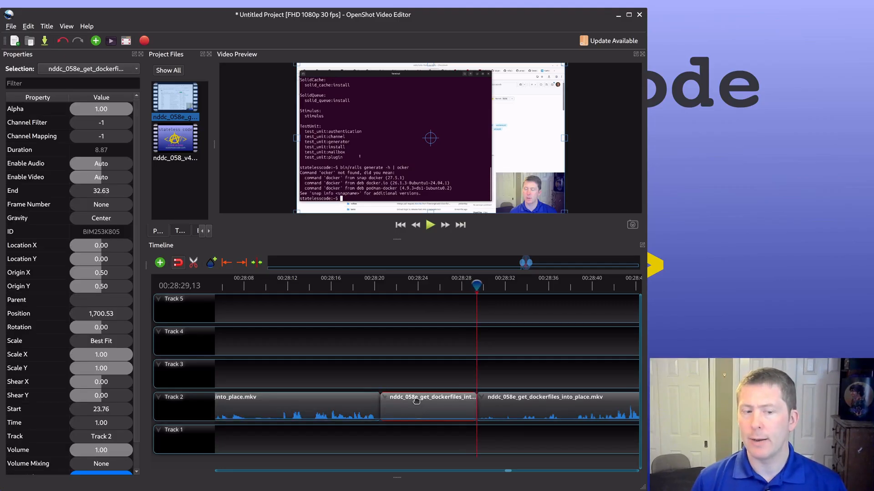
right_click(416, 403)
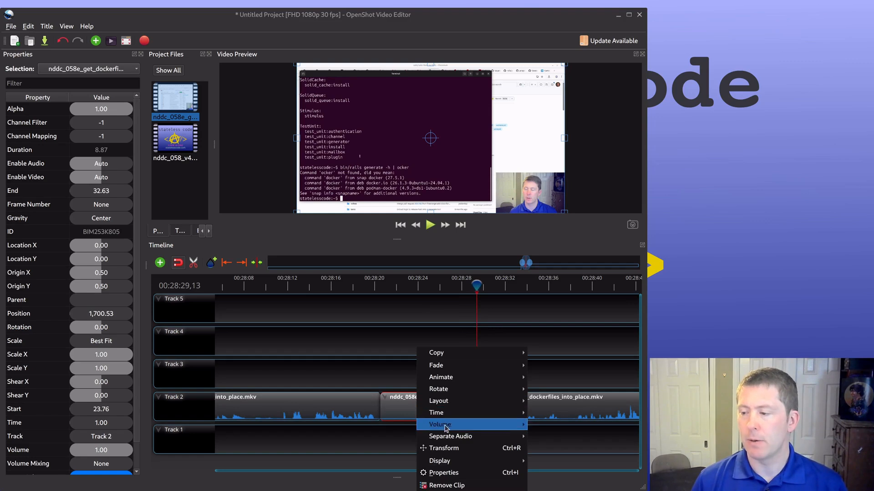
mouse_move(446, 426)
mouse_move(577, 461)
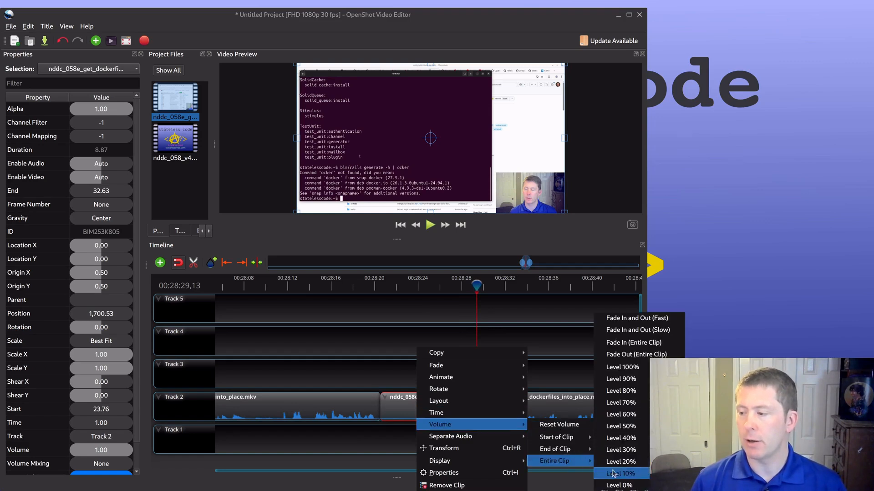
left_click(635, 486)
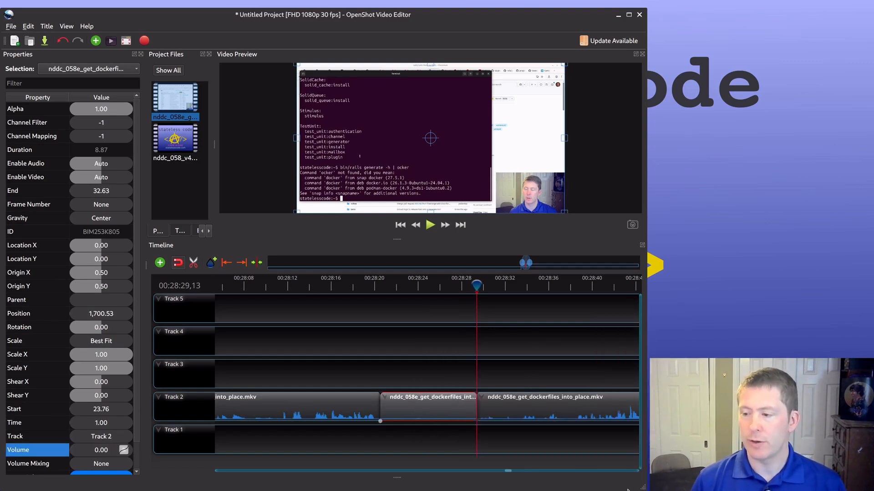
Step: Speed the muted slice at 00:28:20,17 on Track 2 up to 2X forward and move the following clip back to close the gap
right_click(432, 416)
mouse_move(489, 415)
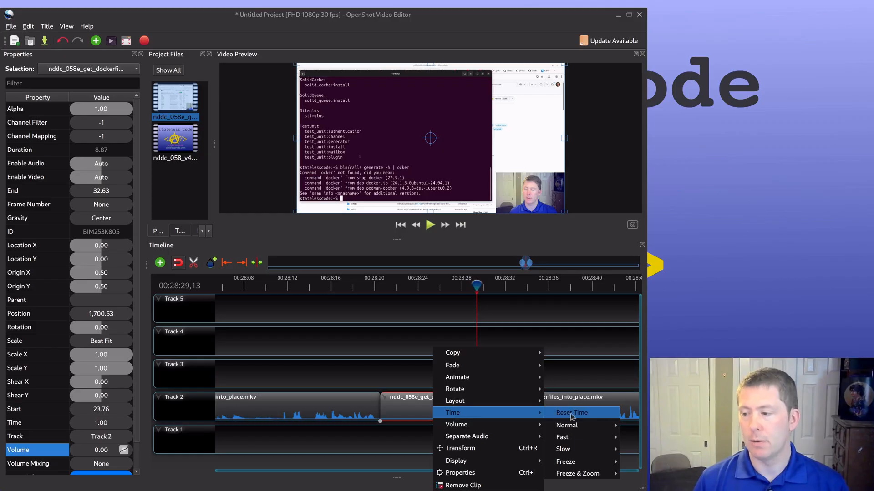
mouse_move(571, 436)
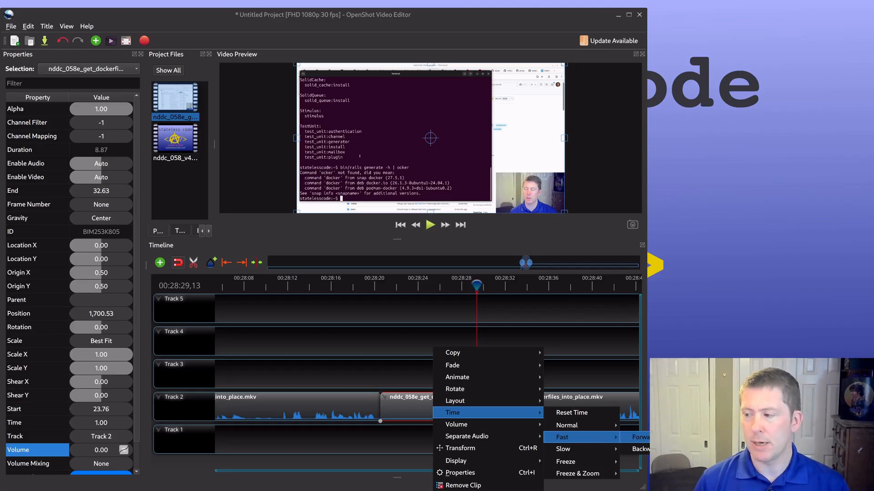
left_click(694, 438)
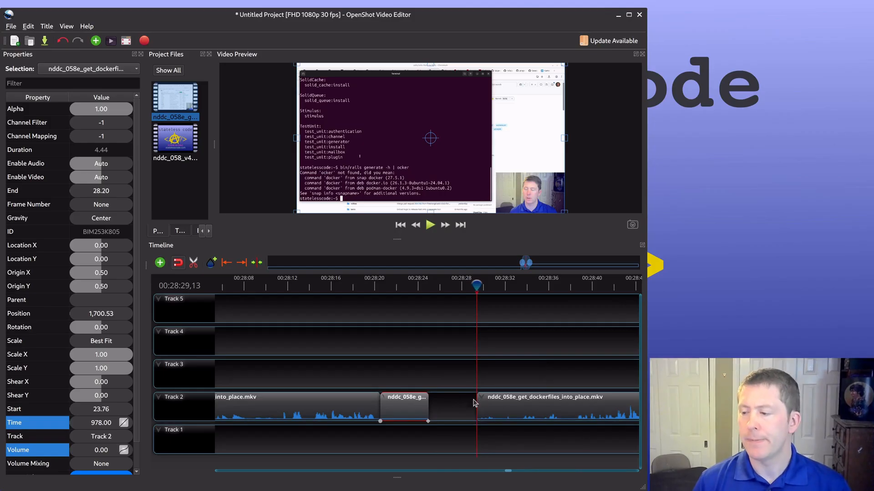
left_click_drag(520, 407, 475, 404)
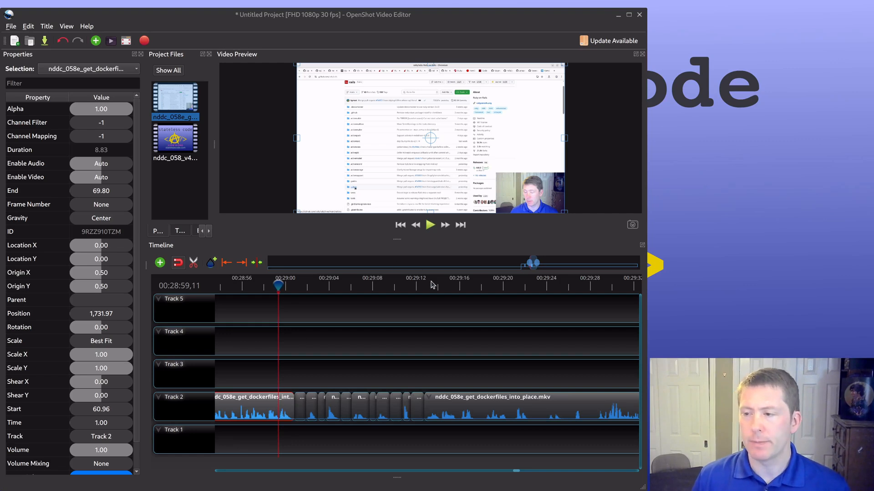
Step: Play back the short Track 2 slices after 00:29:00,17, then set the entire-clip volume of the six quiet ones to 0%
left_click(429, 229)
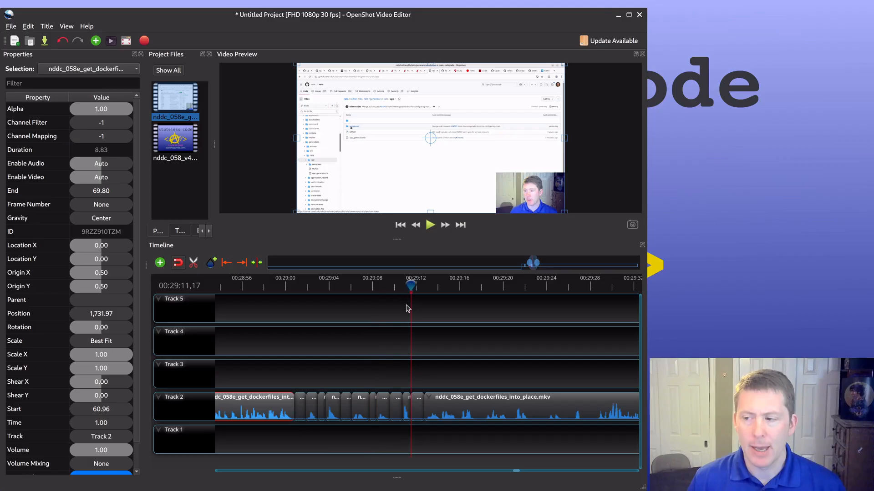
left_click_drag(411, 287, 291, 284)
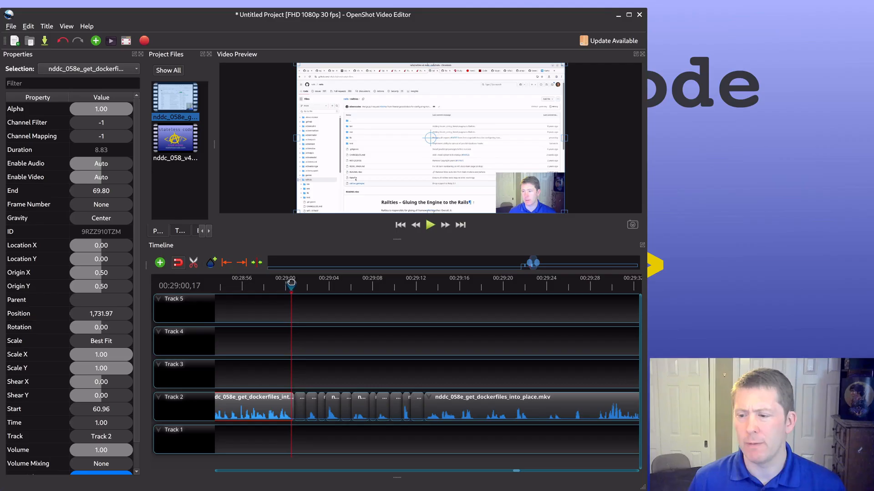
left_click(300, 405)
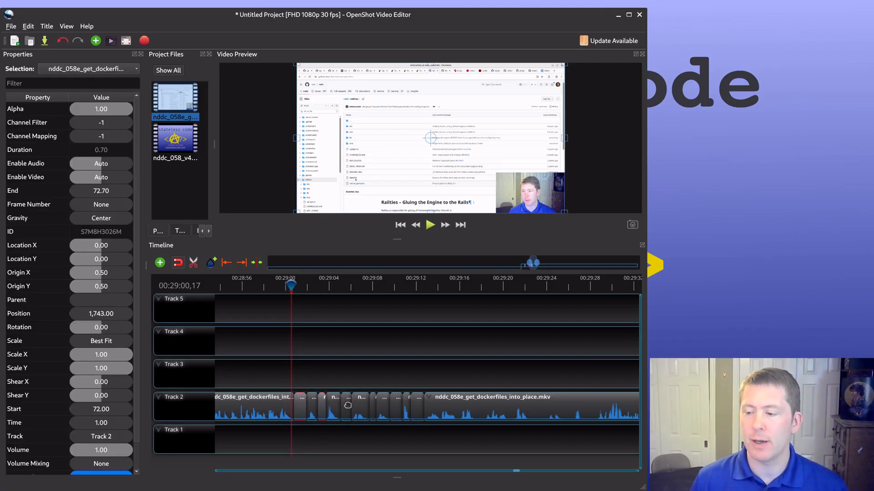
left_click(346, 405)
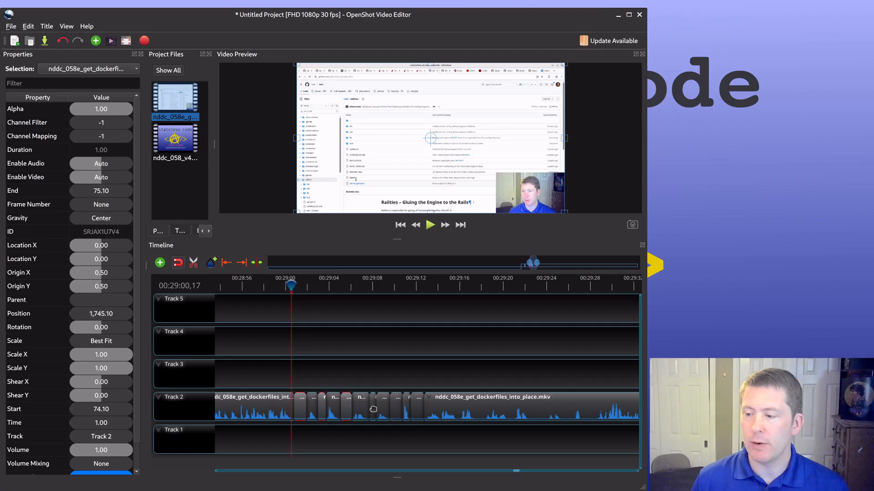
left_click(374, 409)
left_click(396, 410)
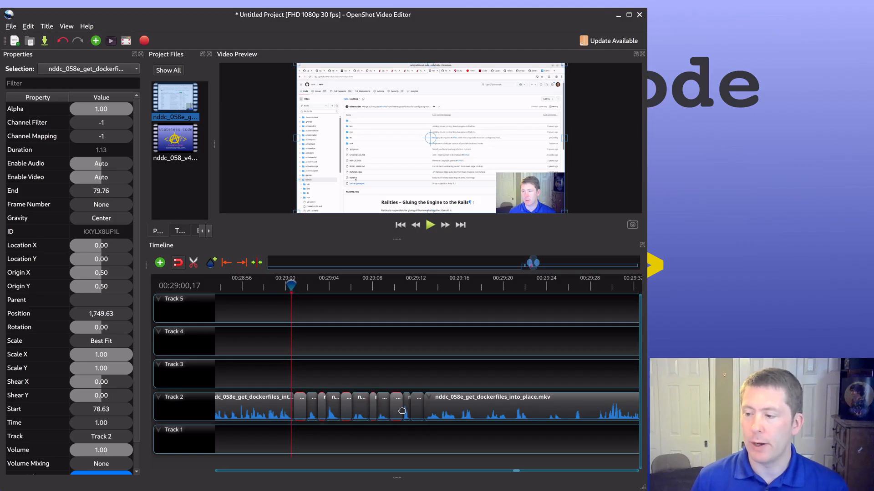
left_click(417, 410)
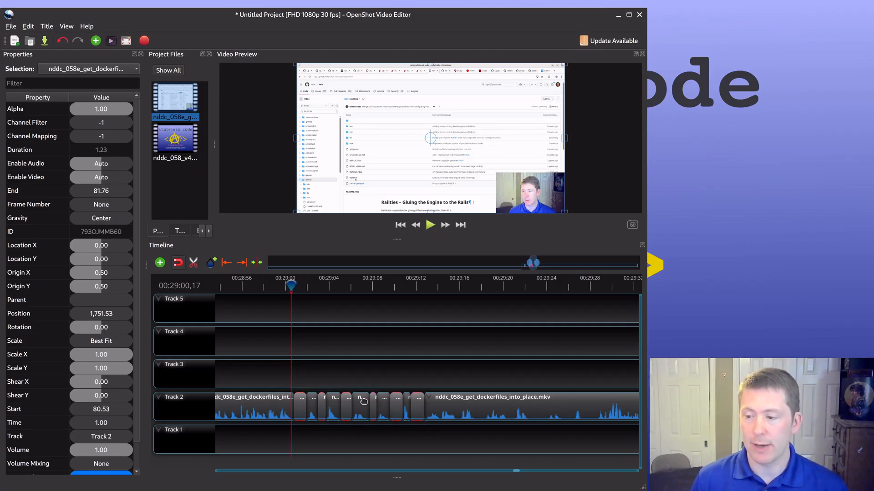
right_click(300, 410)
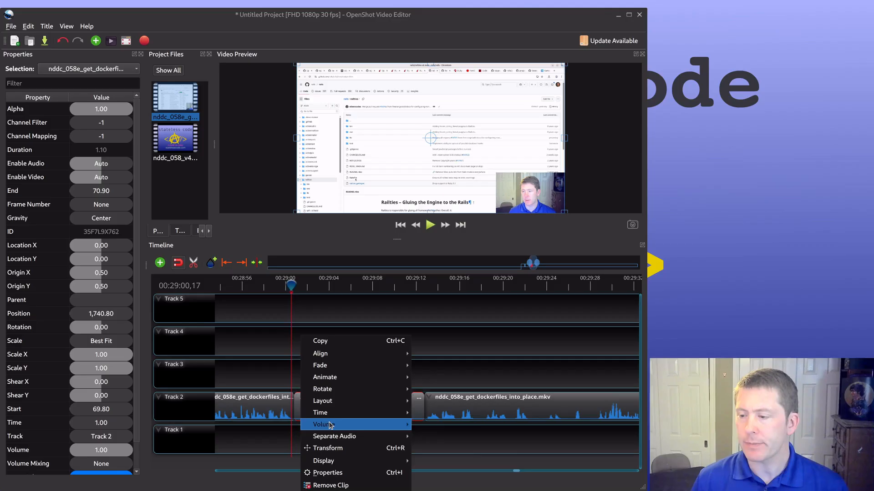
mouse_move(399, 427)
mouse_move(444, 461)
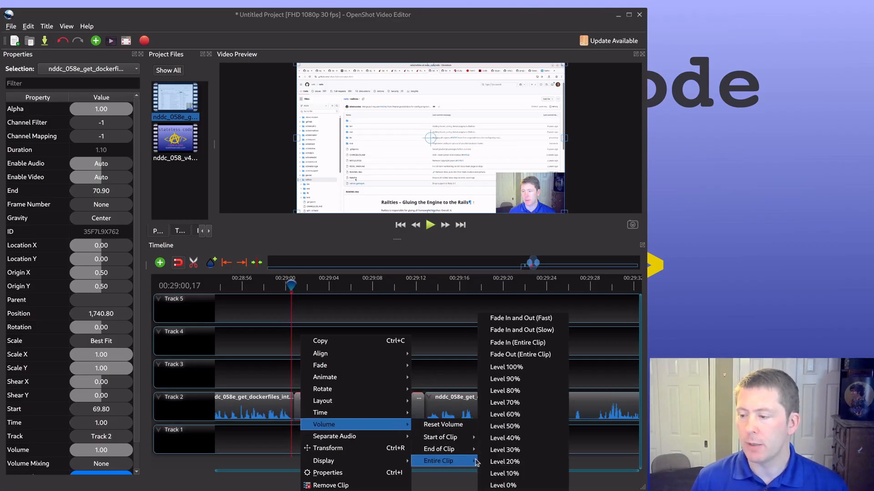
left_click(503, 486)
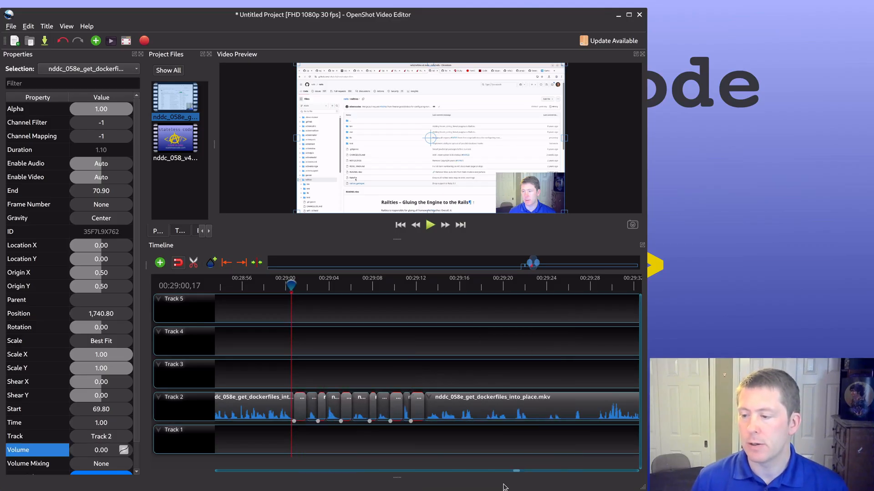
Step: Speed the six muted slices on Track 2 up to 2X forward
right_click(300, 411)
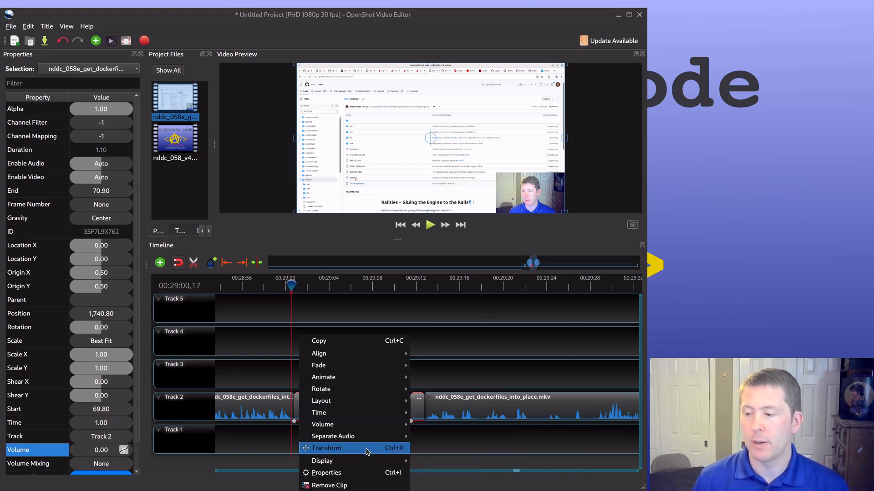
mouse_move(359, 413)
mouse_move(442, 438)
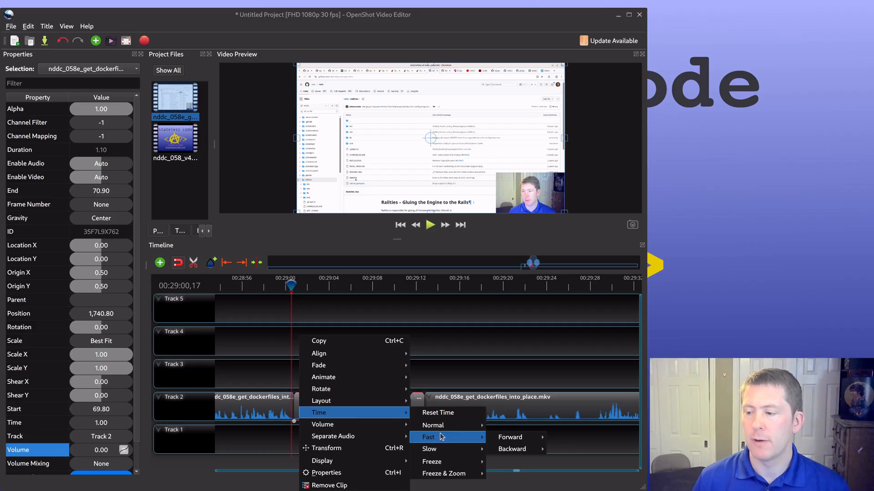
mouse_move(508, 438)
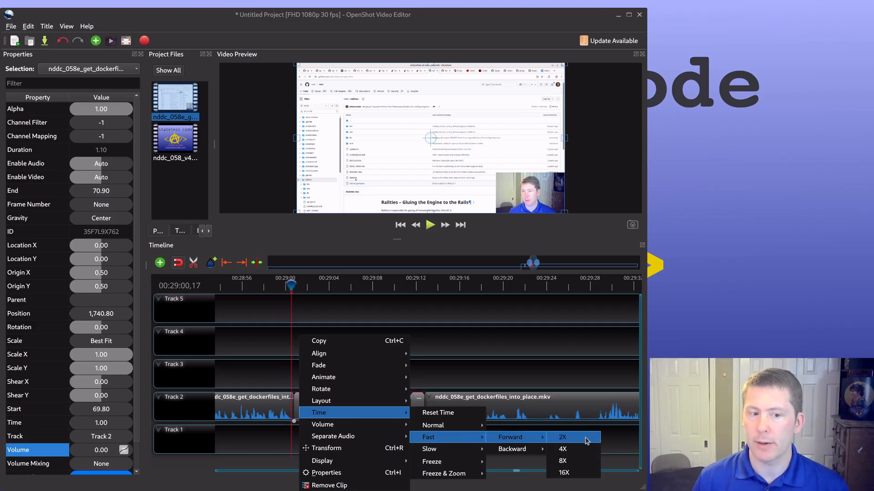
left_click(587, 441)
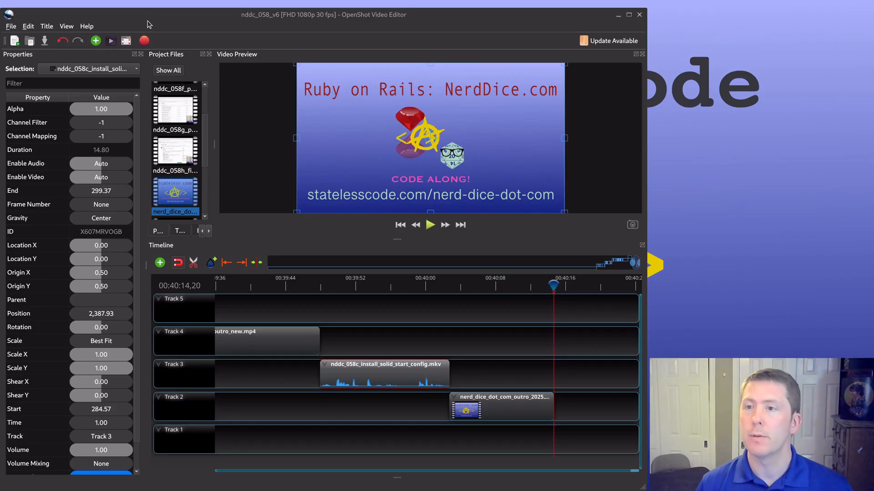
Step: Open the video export settings for the nddc_058_v6 project
key("ctrl+e")
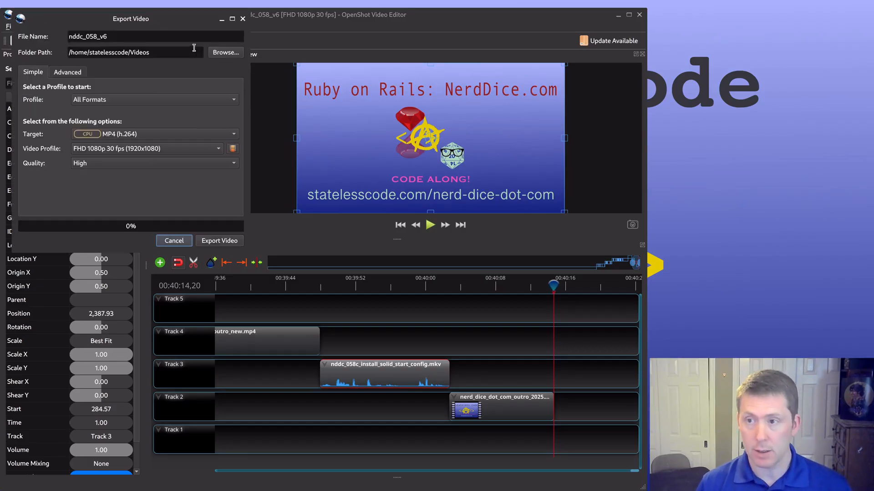